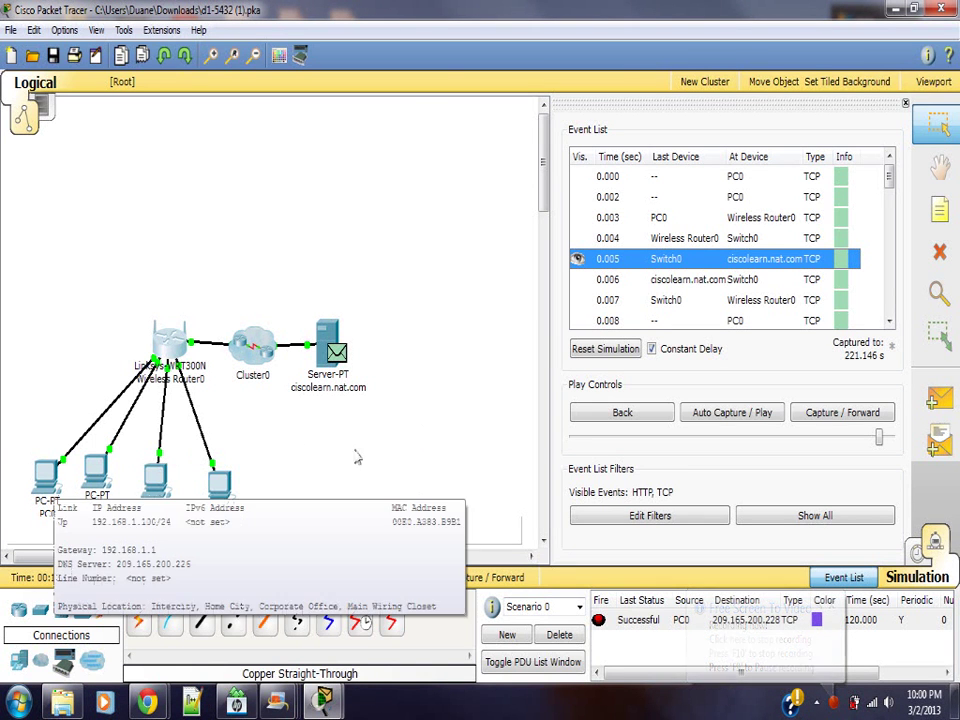
# Open Wireless Router0's web GUI Status page showing internet IP 209.165.200.227, mask 255.255.255.224, gateway 209.165.200.225.
pyautogui.click(170, 345)
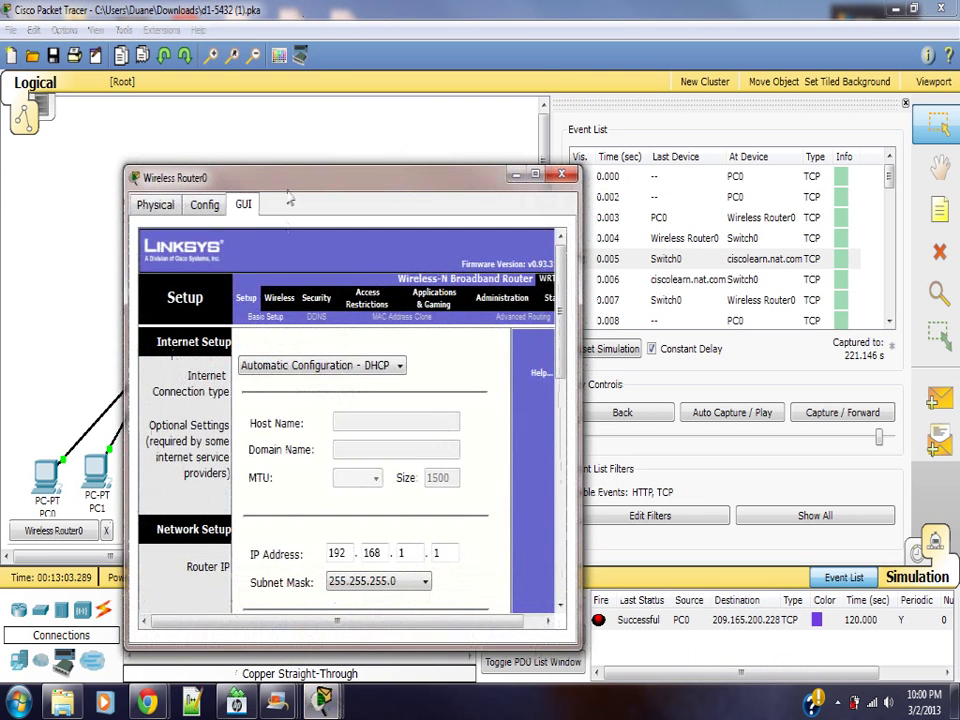
pyautogui.moveTo(293, 171); pyautogui.dragTo(203, 103)
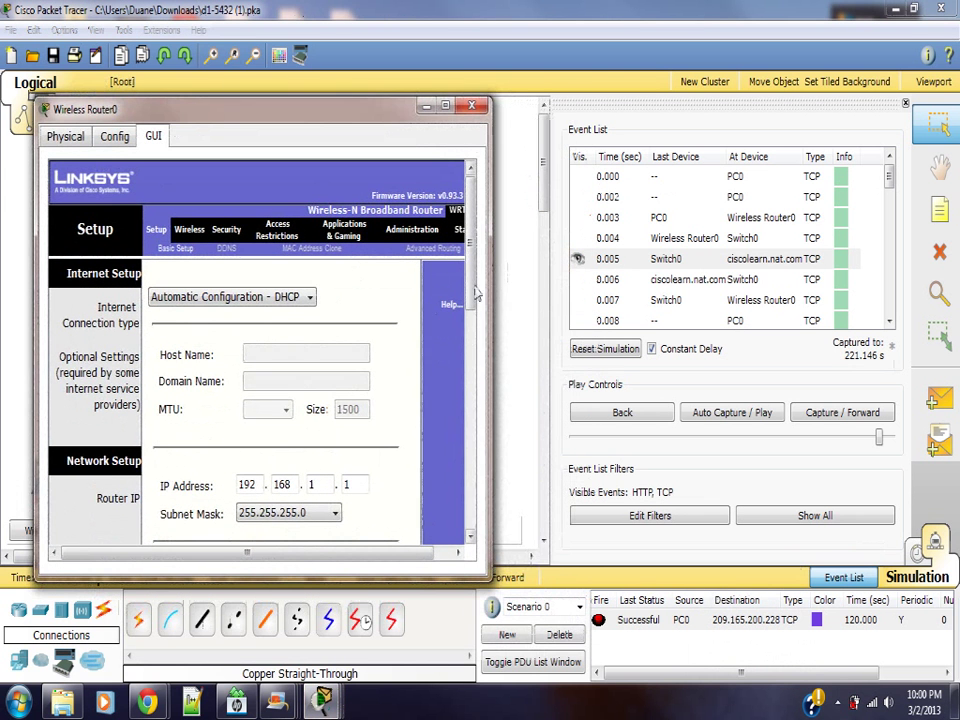
pyautogui.moveTo(488, 290); pyautogui.dragTo(643, 250)
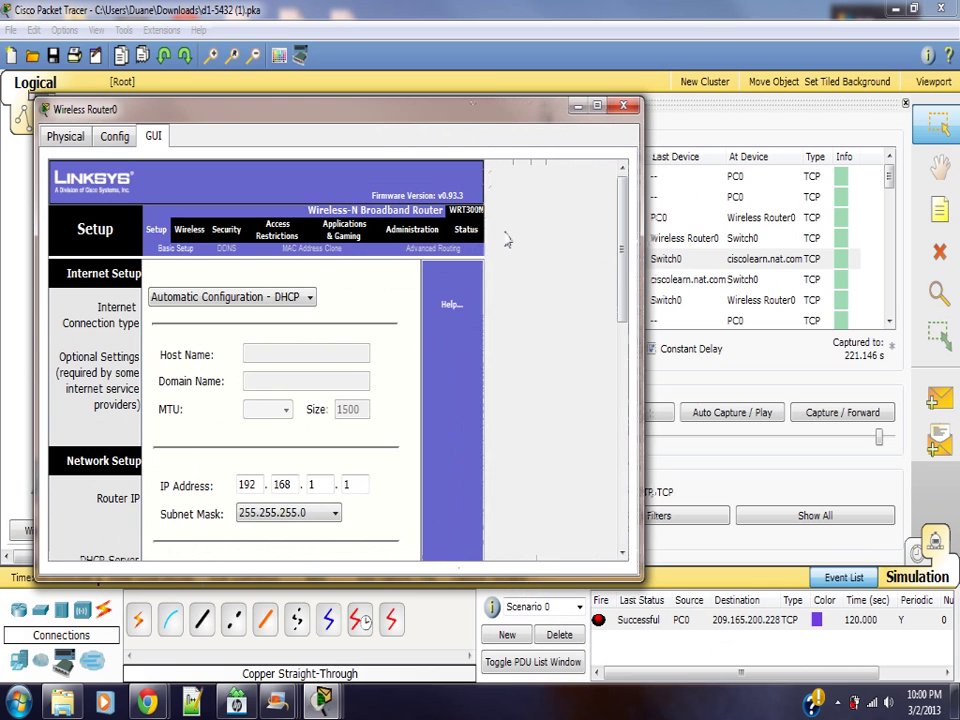
pyautogui.click(464, 232)
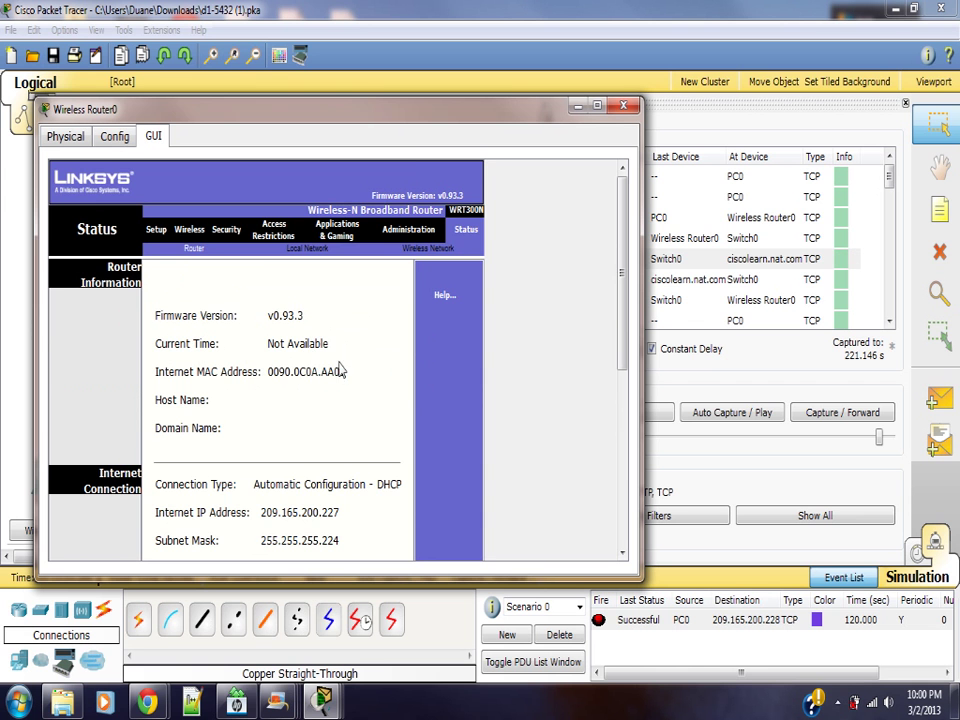
pyautogui.scroll(-2, 360, 365)
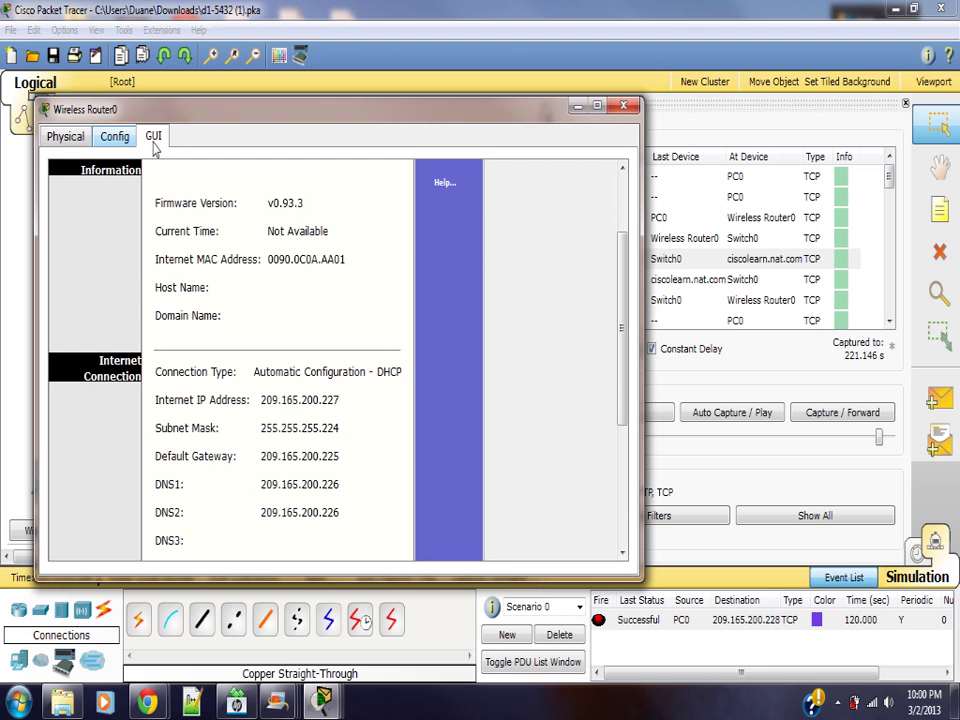
pyautogui.scroll(3, 508, 339)
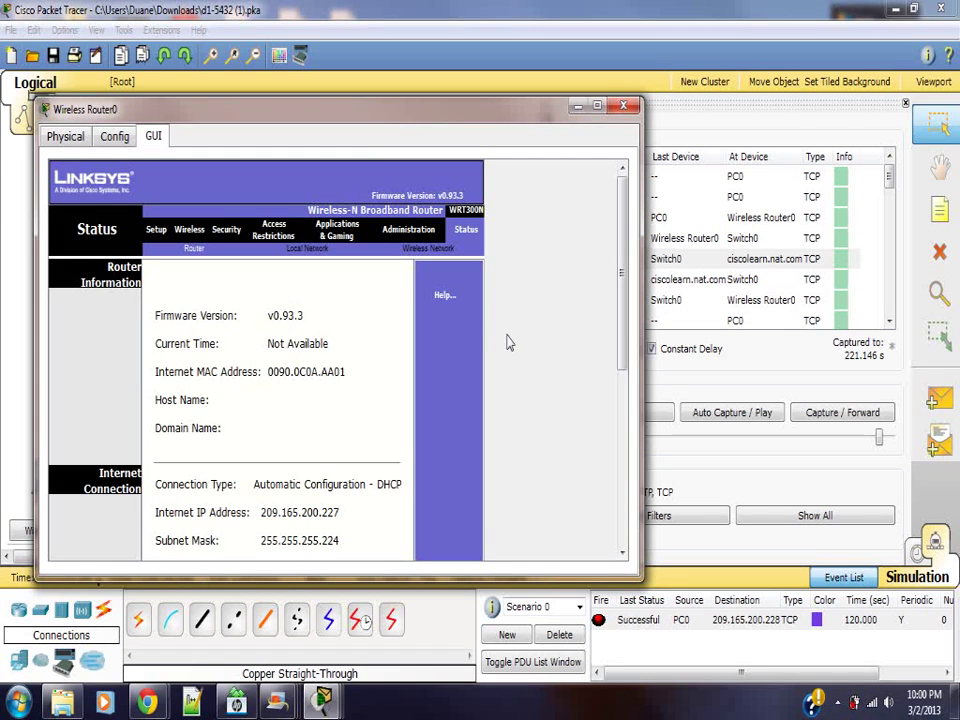
# Show Local Network status with router IP 192.168.1.1 and DHCP range 192.168.1.100–192.168.1.149.
pyautogui.click(305, 248)
pyautogui.scroll(-1, 415, 400)
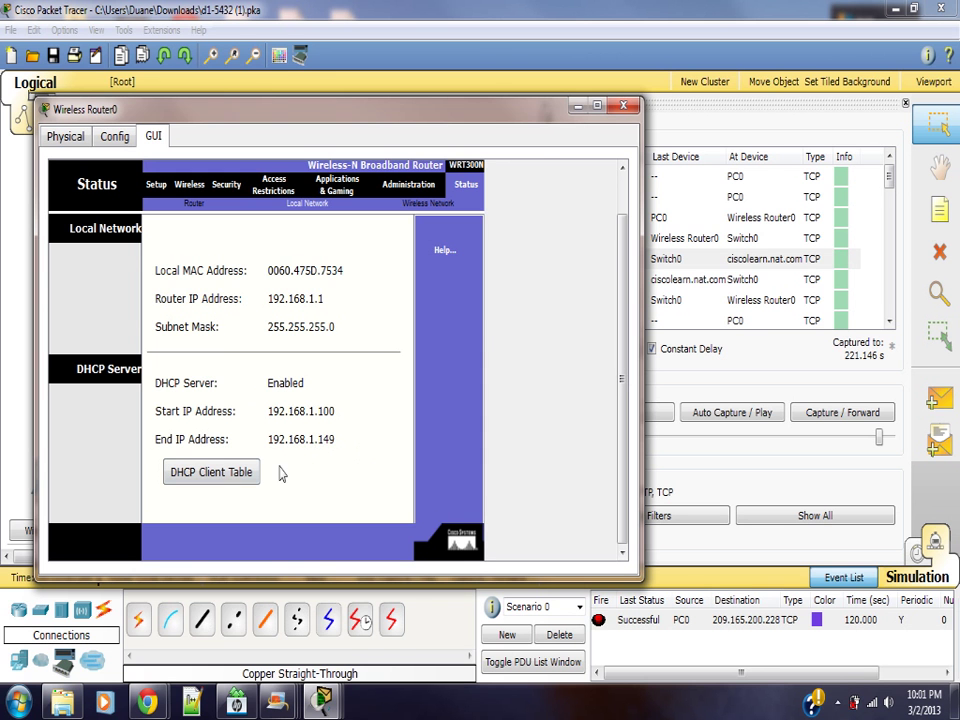
pyautogui.click(229, 478)
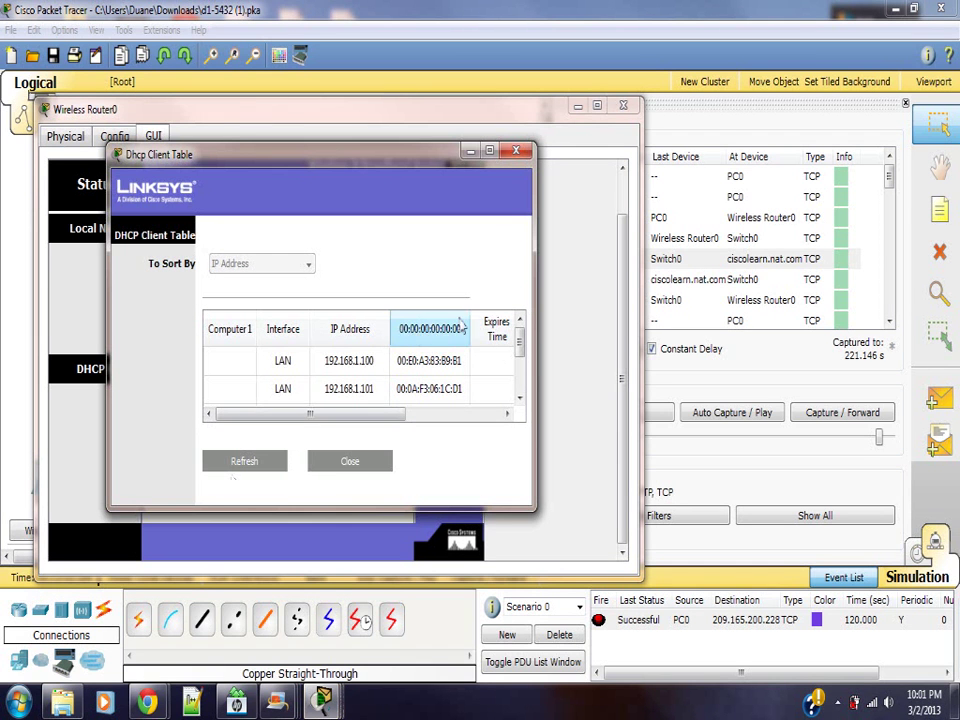
pyautogui.moveTo(520, 341); pyautogui.dragTo(527, 404)
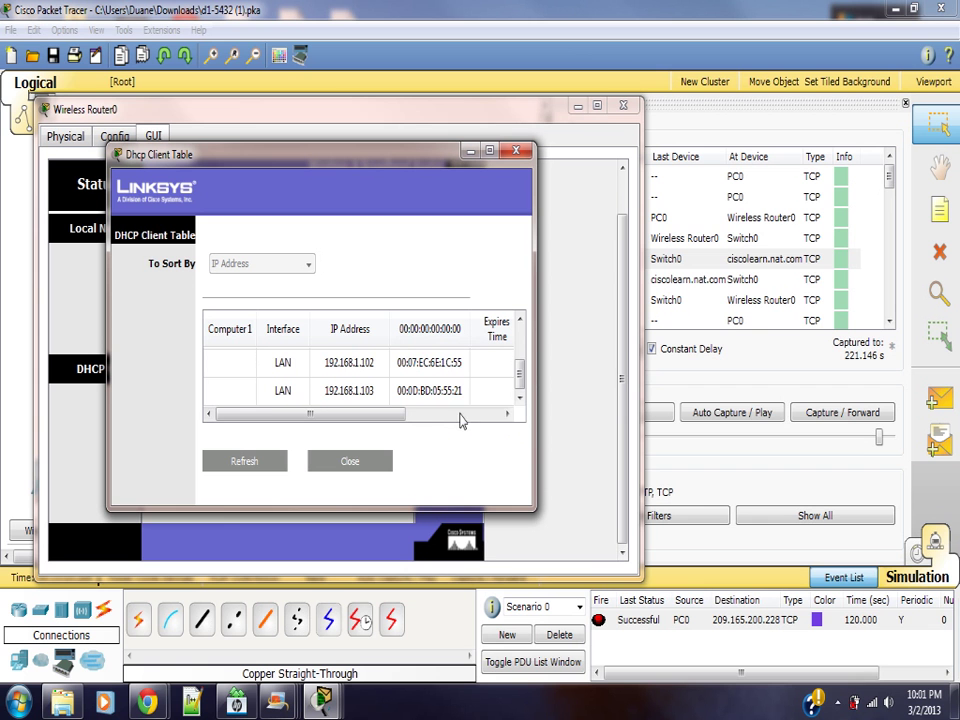
pyautogui.moveTo(519, 375); pyautogui.dragTo(520, 345)
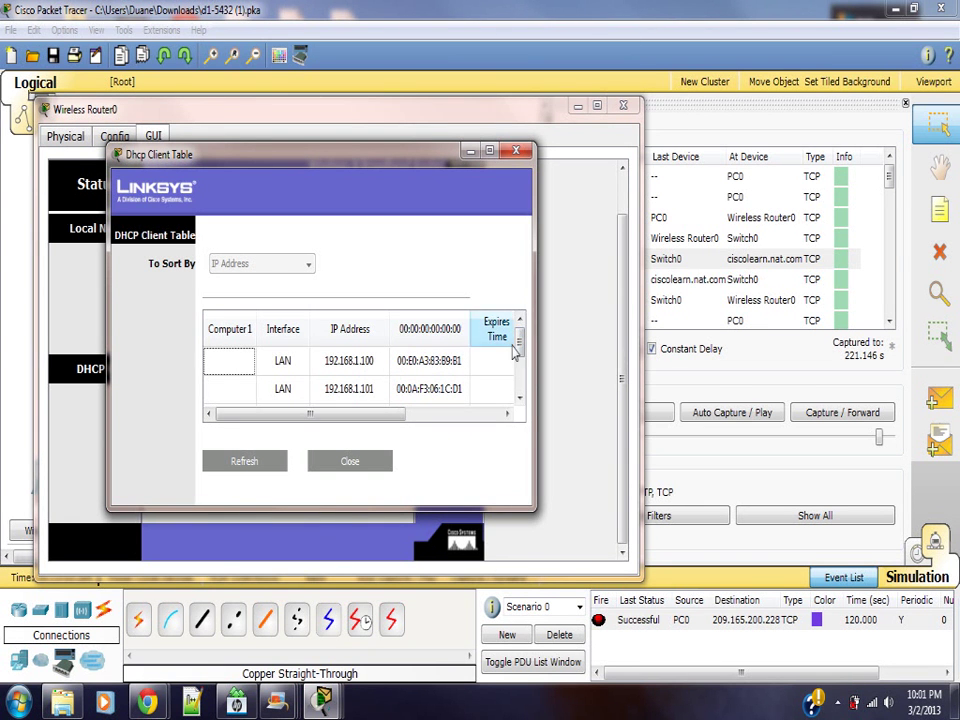
pyautogui.moveTo(519, 345); pyautogui.dragTo(519, 375)
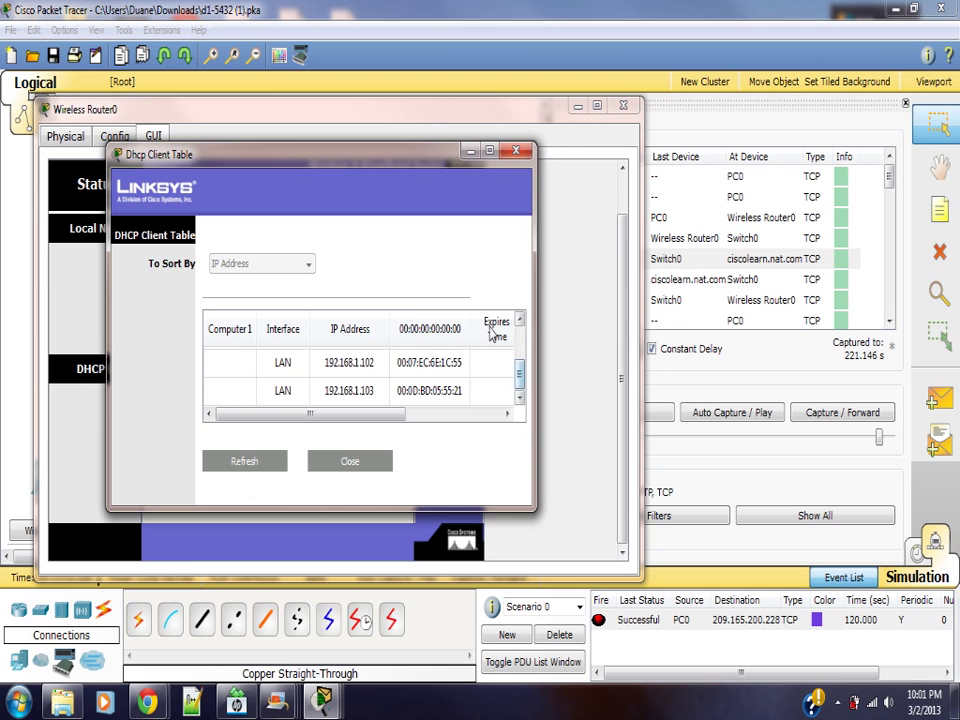
pyautogui.click(516, 152)
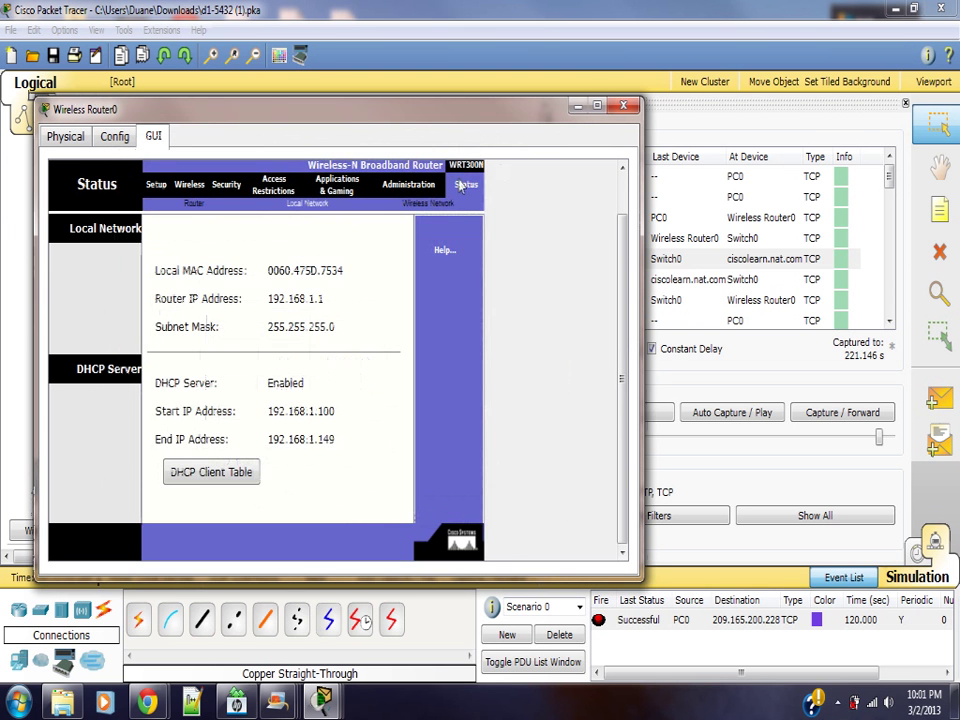
# Close the router window and draft a complex HTTP PDU with PC0 as source.
pyautogui.click(621, 104)
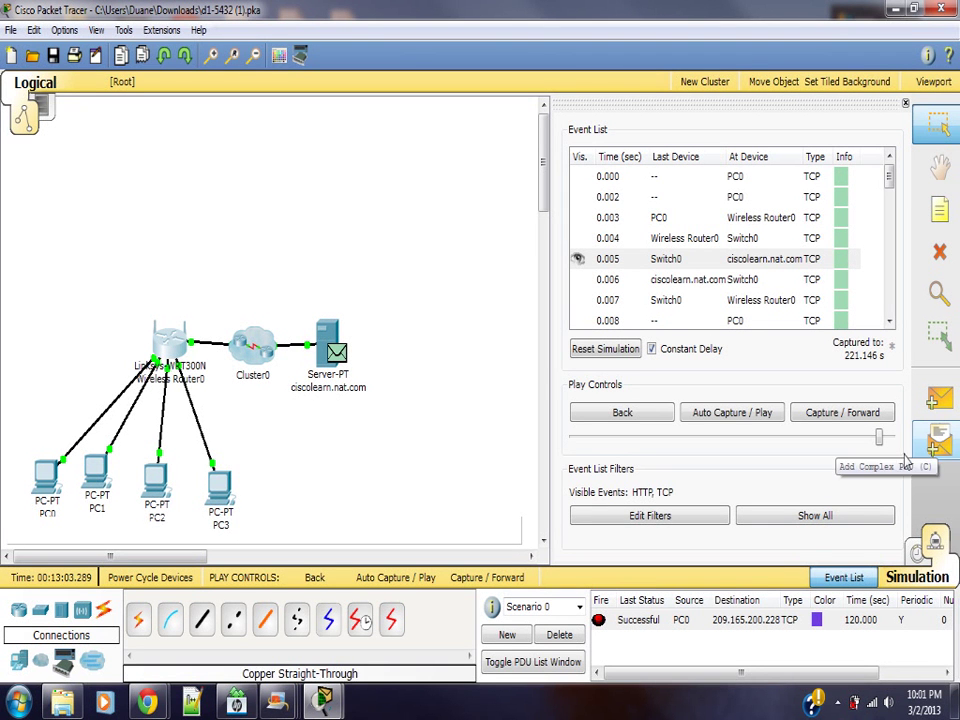
pyautogui.click(940, 442)
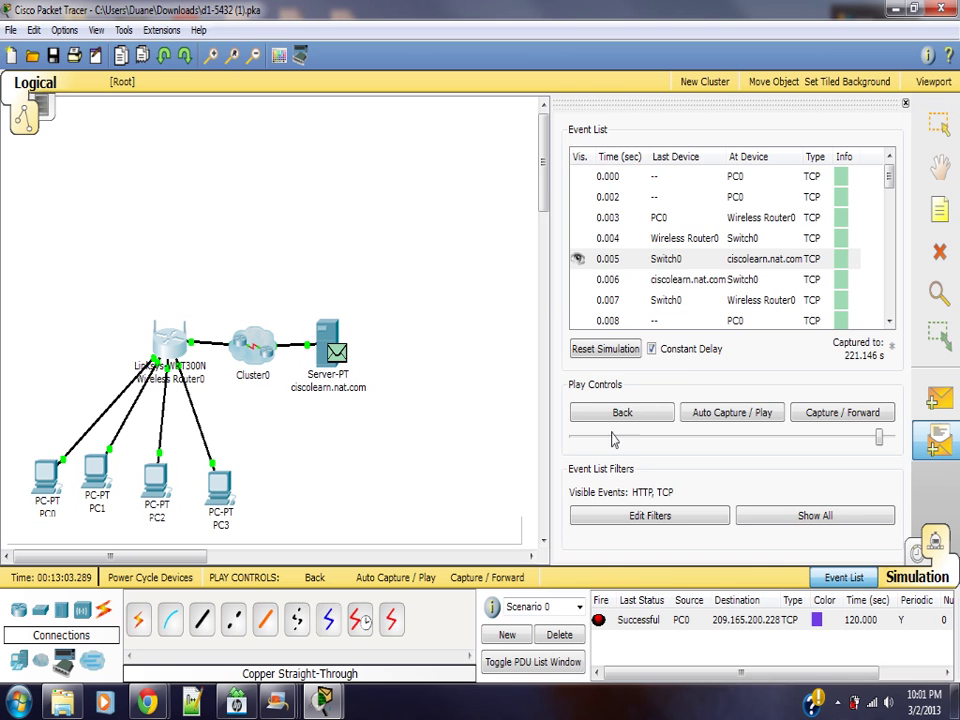
pyautogui.click(45, 470)
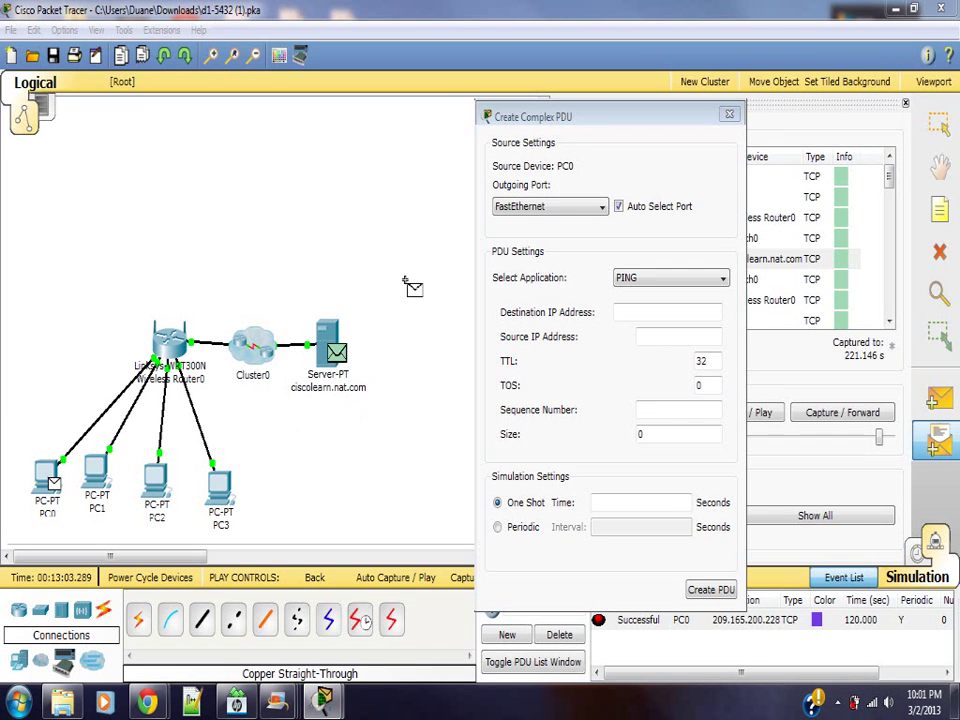
pyautogui.moveTo(596, 120)
pyautogui.mouseDown()
pyautogui.moveTo(463, 148)
pyautogui.moveTo(529, 133)
pyautogui.mouseUp()
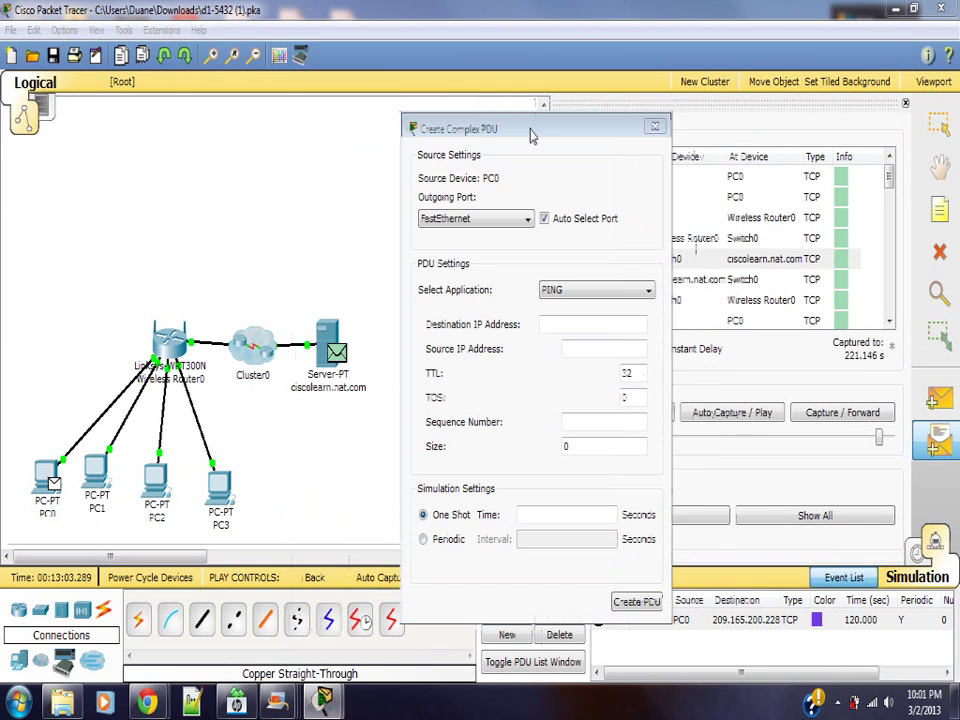
pyautogui.click(622, 290)
pyautogui.click(562, 343)
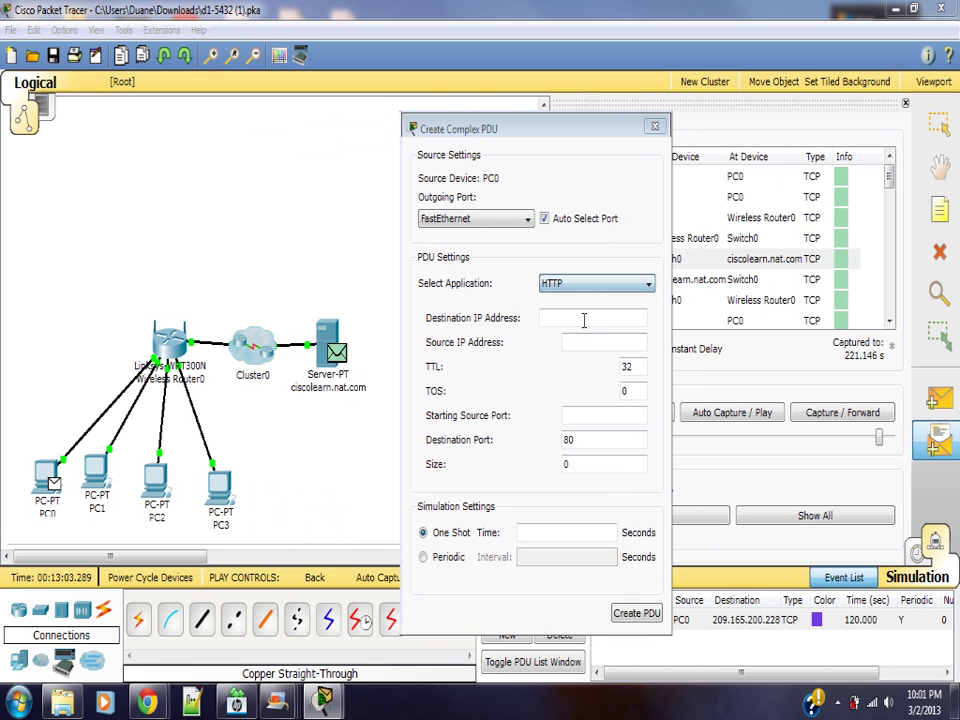
# Enter destination 209.165.200.228, source port 1000 and periodic interval 120, then discard the PDU.
pyautogui.click(566, 320)
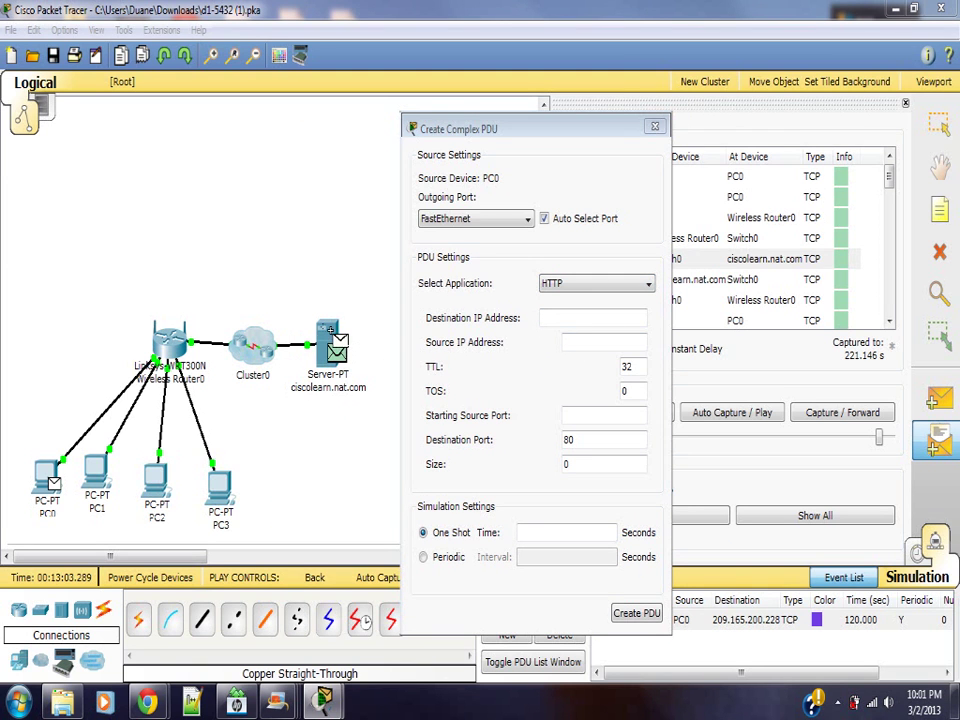
pyautogui.write('209.165.200.228')
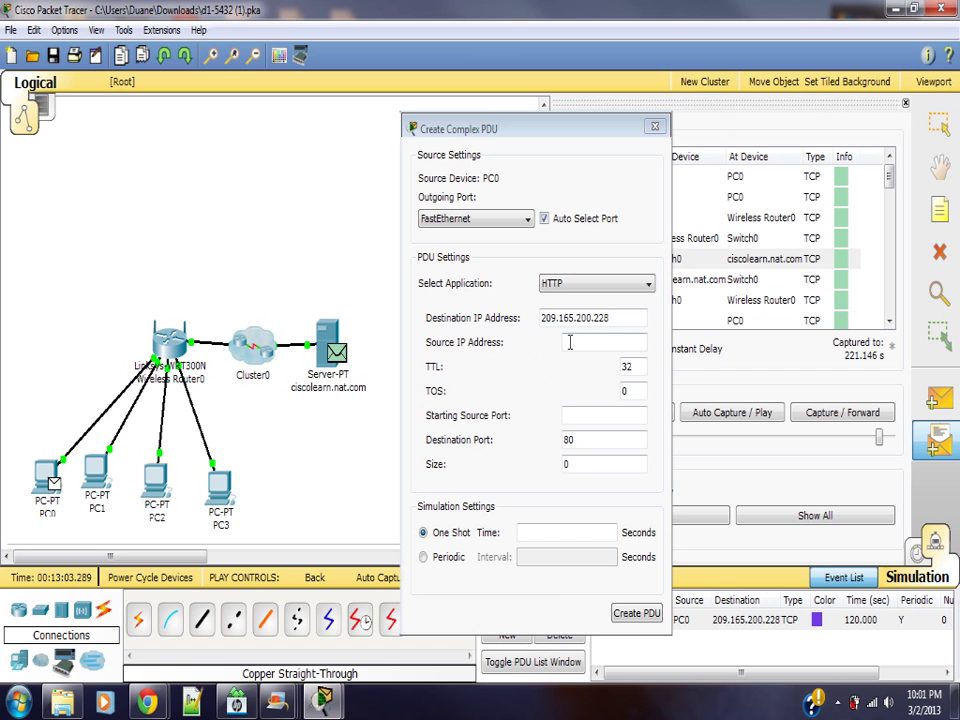
pyautogui.click(574, 414)
pyautogui.write('1000')
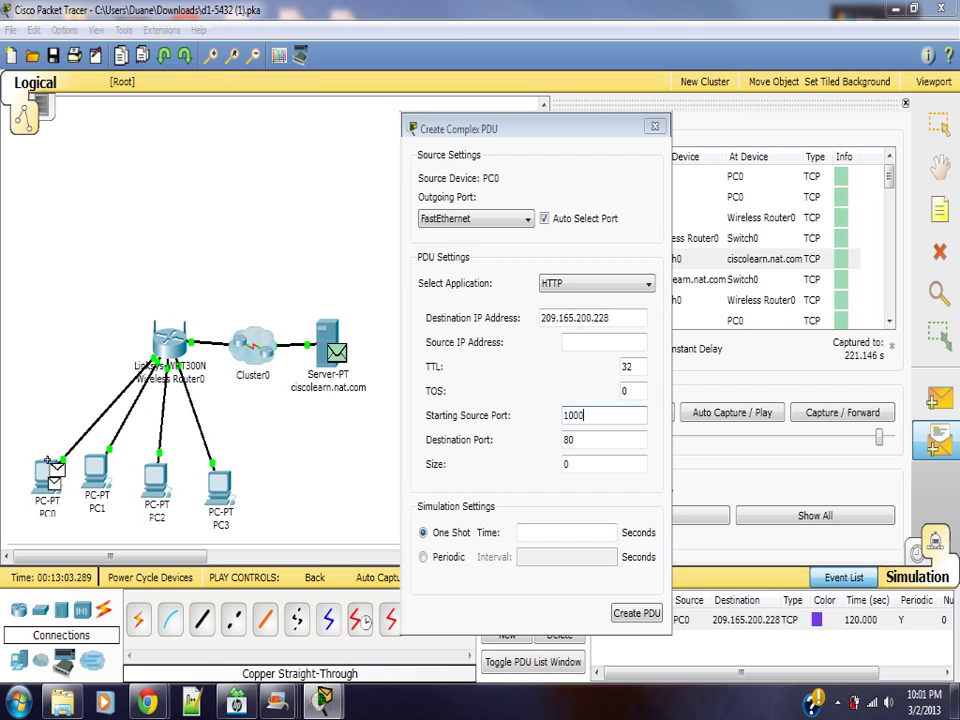
pyautogui.click(423, 557)
pyautogui.write('120')
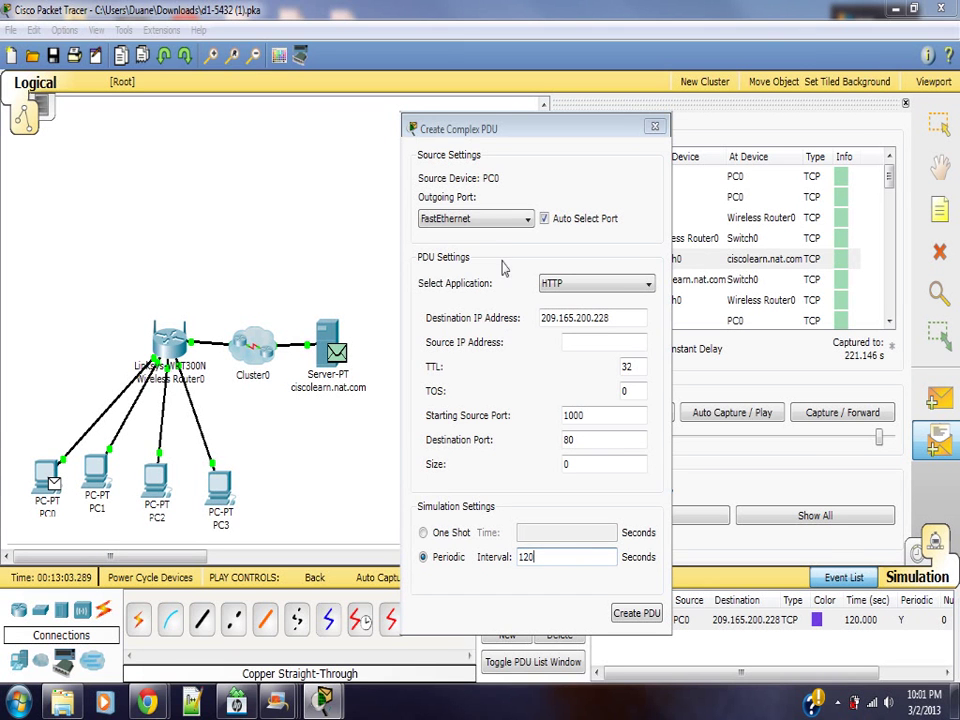
pyautogui.click(655, 128)
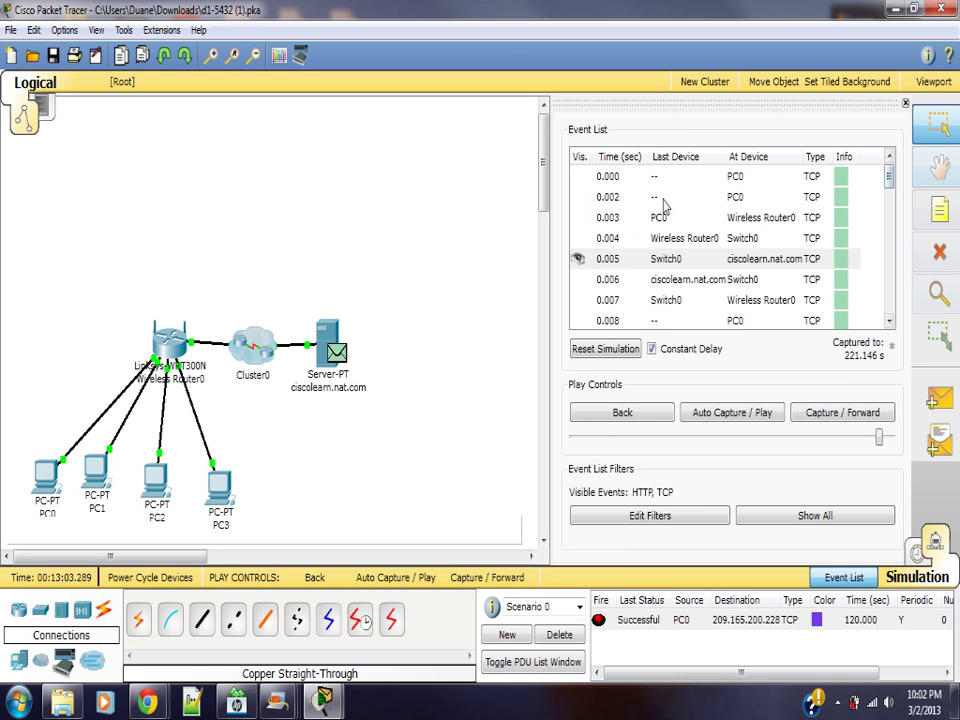
# Open the 0.003 TCP event's details at Wireless Router0, showing NAT from 192.168.1.100 to 209.165.200.227.
pyautogui.click(800, 177)
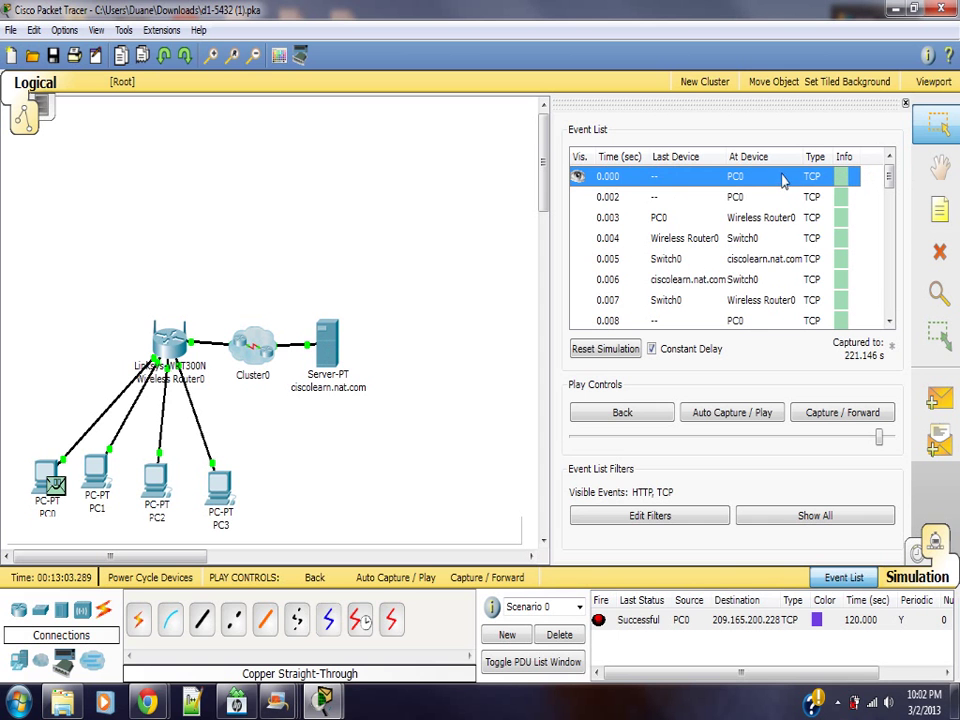
pyautogui.click(745, 218)
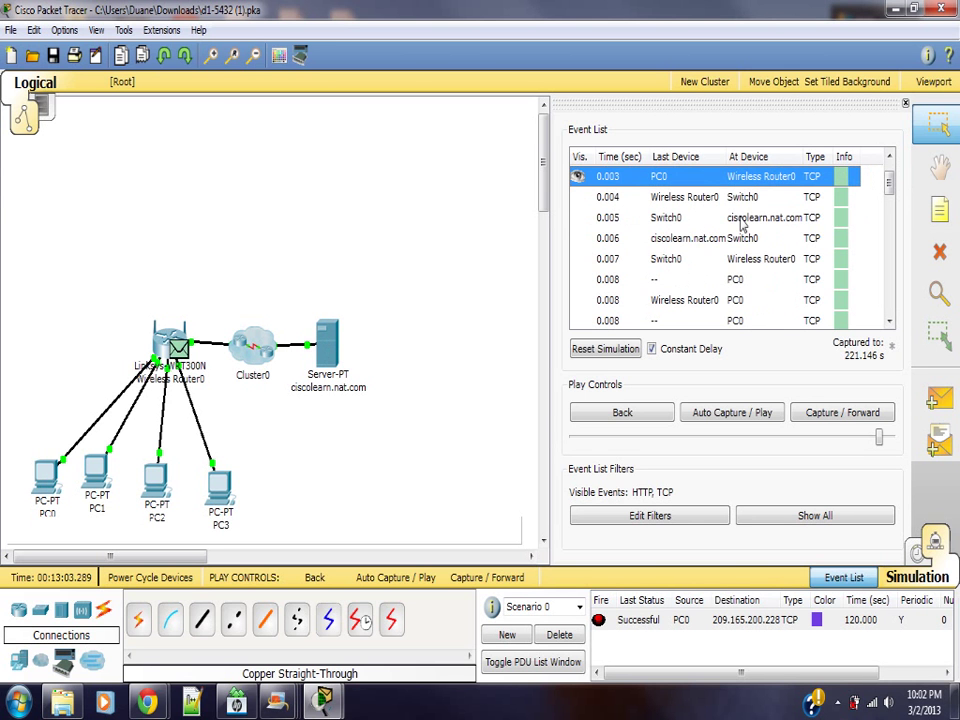
pyautogui.click(178, 348)
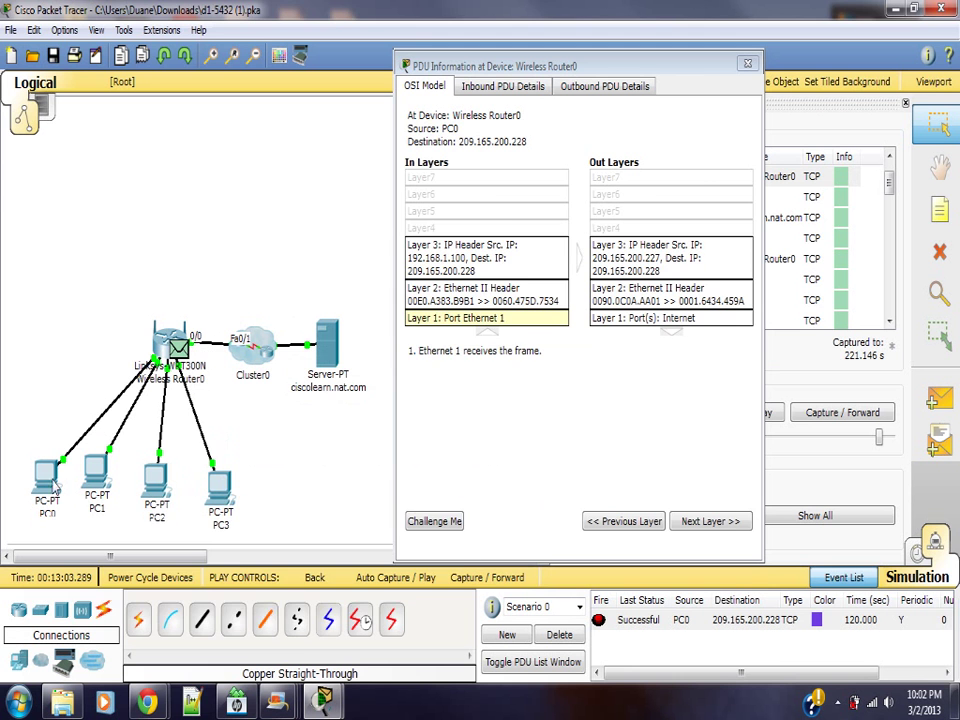
# Compare the router's inbound and outbound headers down to the TCP header: port 1000→80, SYN.
pyautogui.moveTo(46, 476)
pyautogui.click(503, 87)
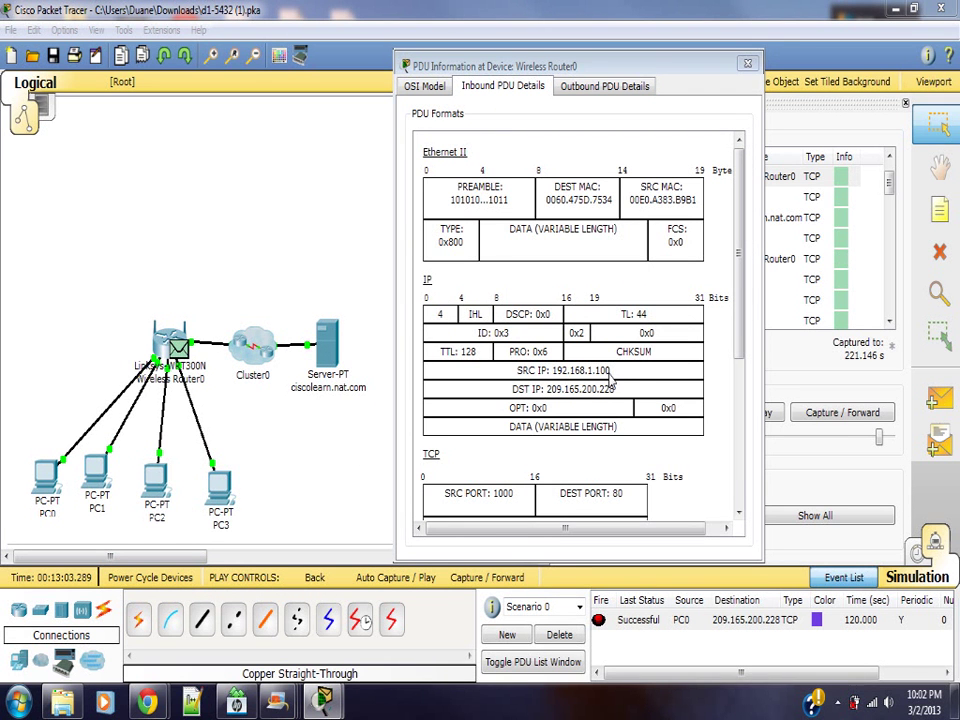
pyautogui.click(588, 86)
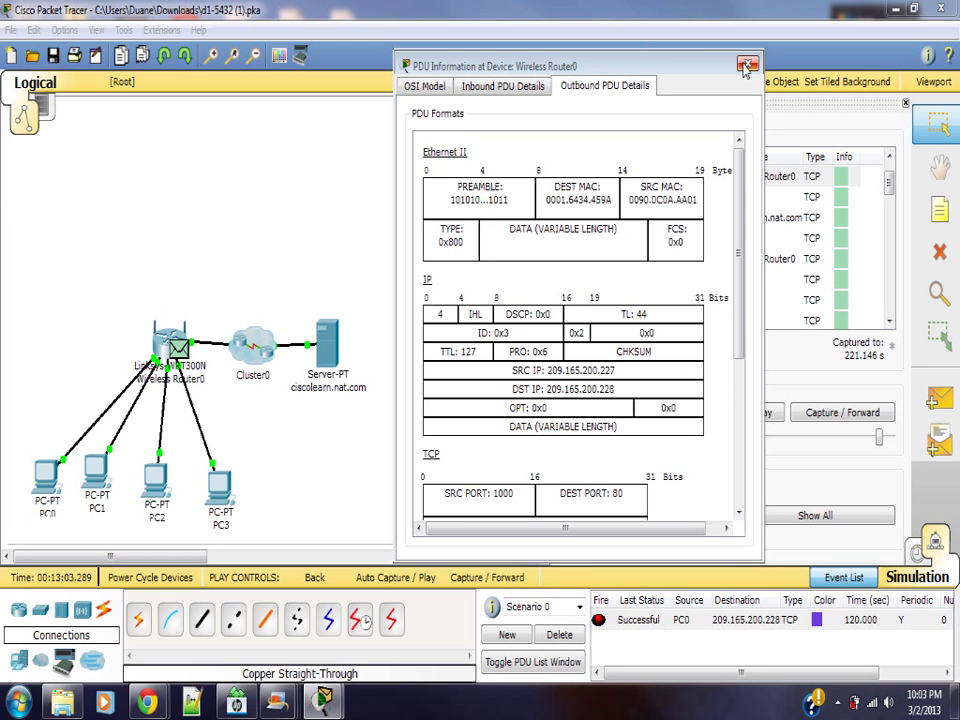
pyautogui.scroll(-3, 671, 272)
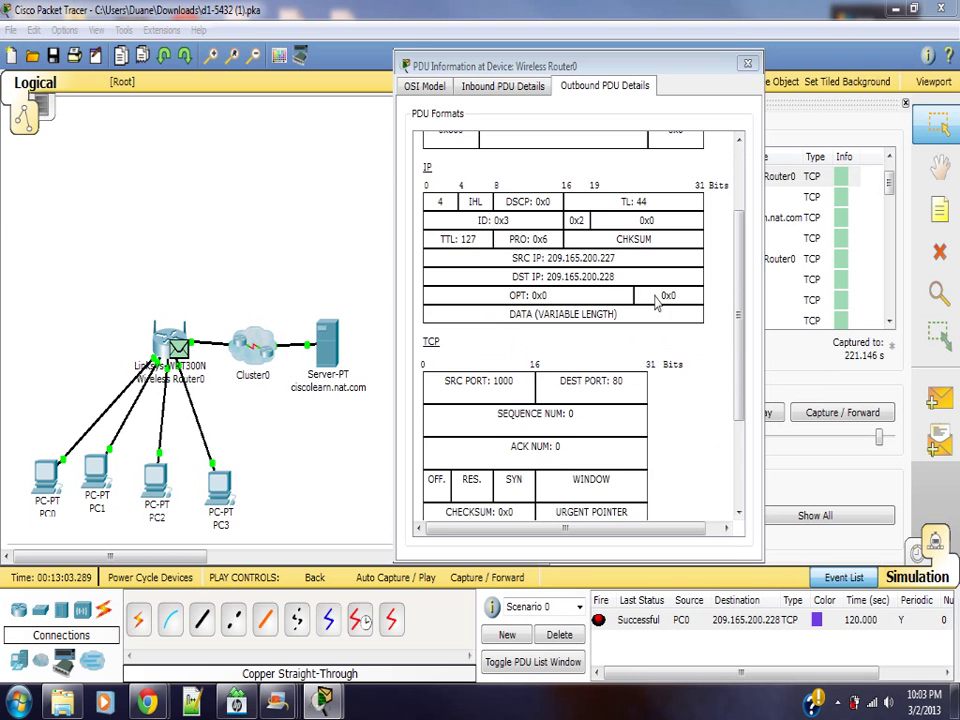
# Inspect Switch0's inbound and outbound headers at the 0.004 event: 209.165.200.227→209.165.200.228, ports 1000→80.
pyautogui.press('Escape')
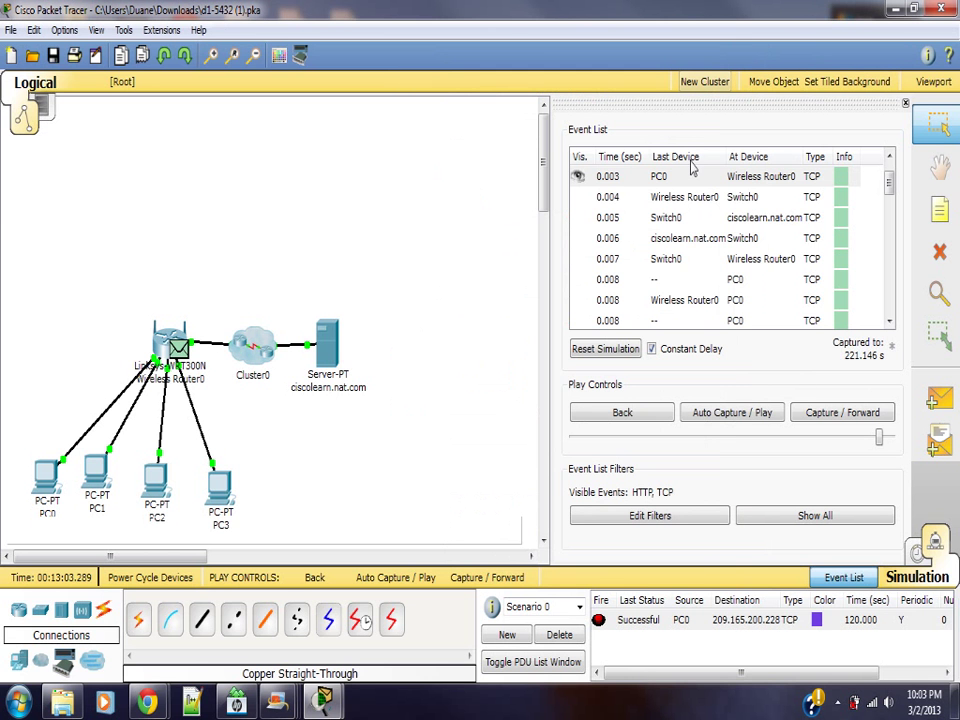
pyautogui.click(697, 199)
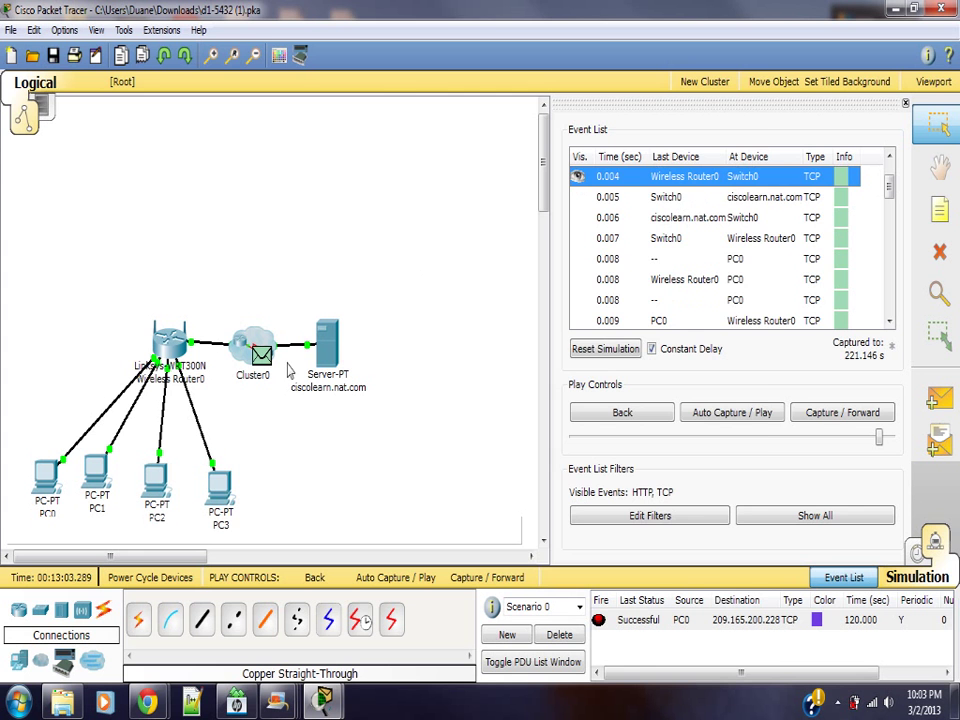
pyautogui.click(263, 358)
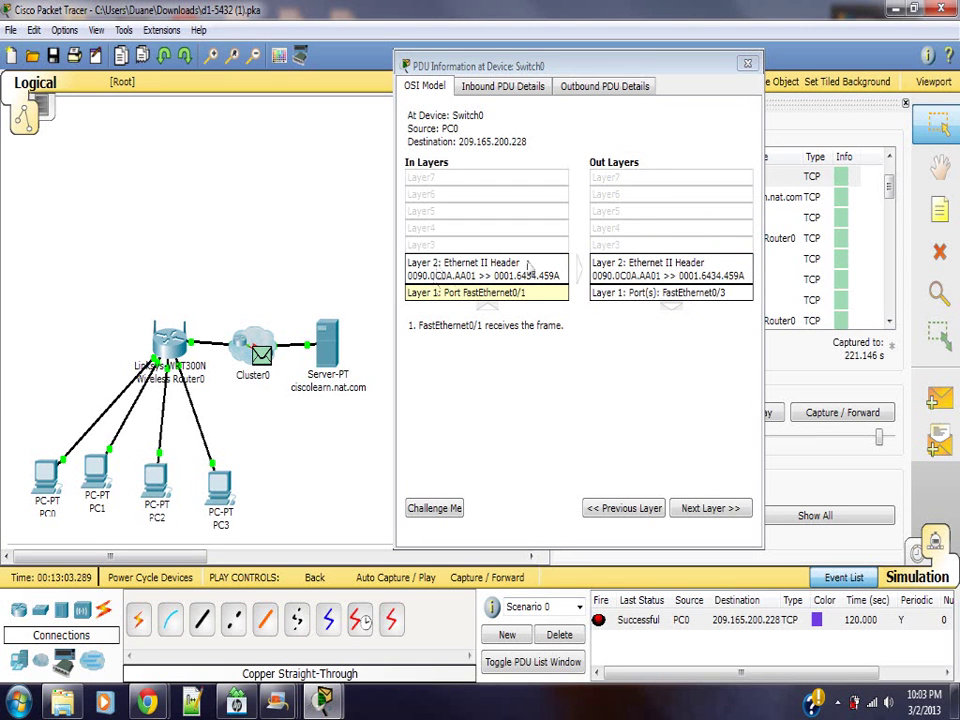
pyautogui.click(500, 88)
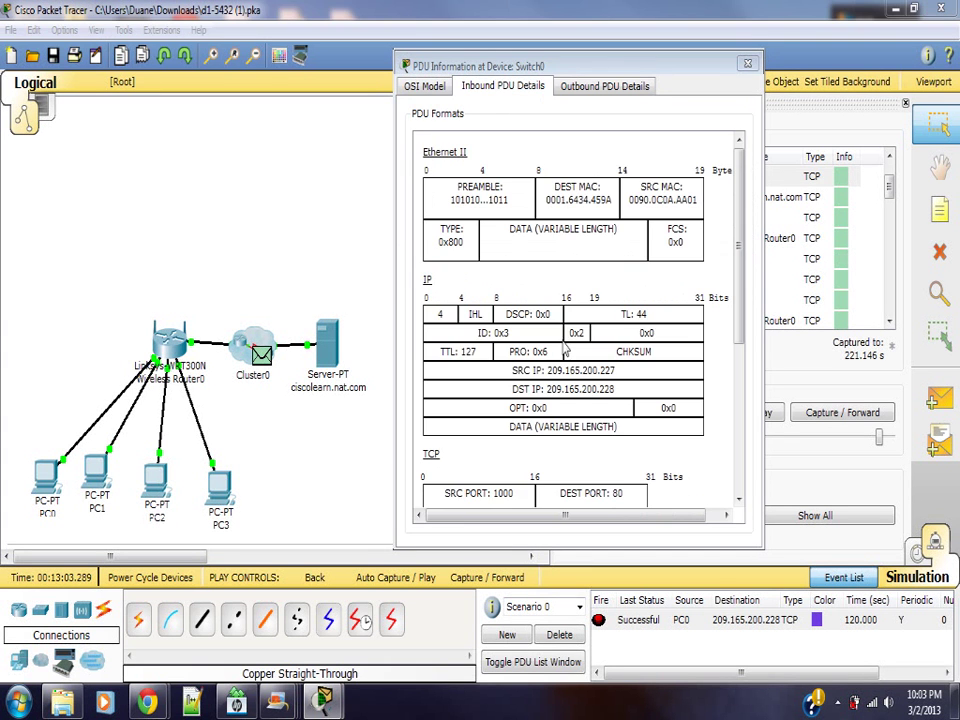
pyautogui.click(598, 88)
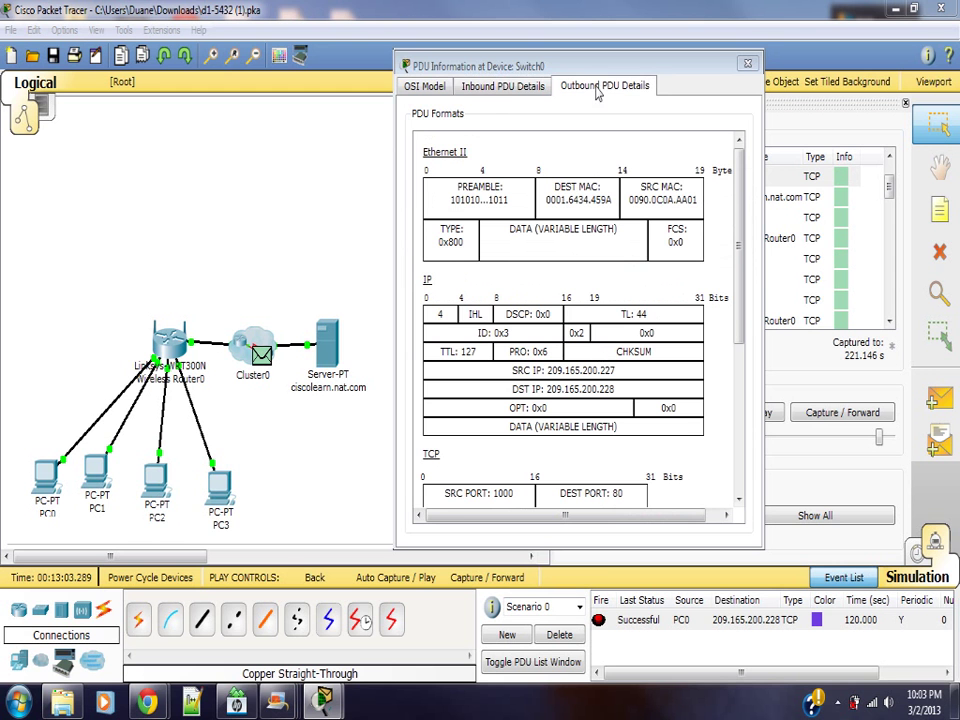
pyautogui.click(746, 63)
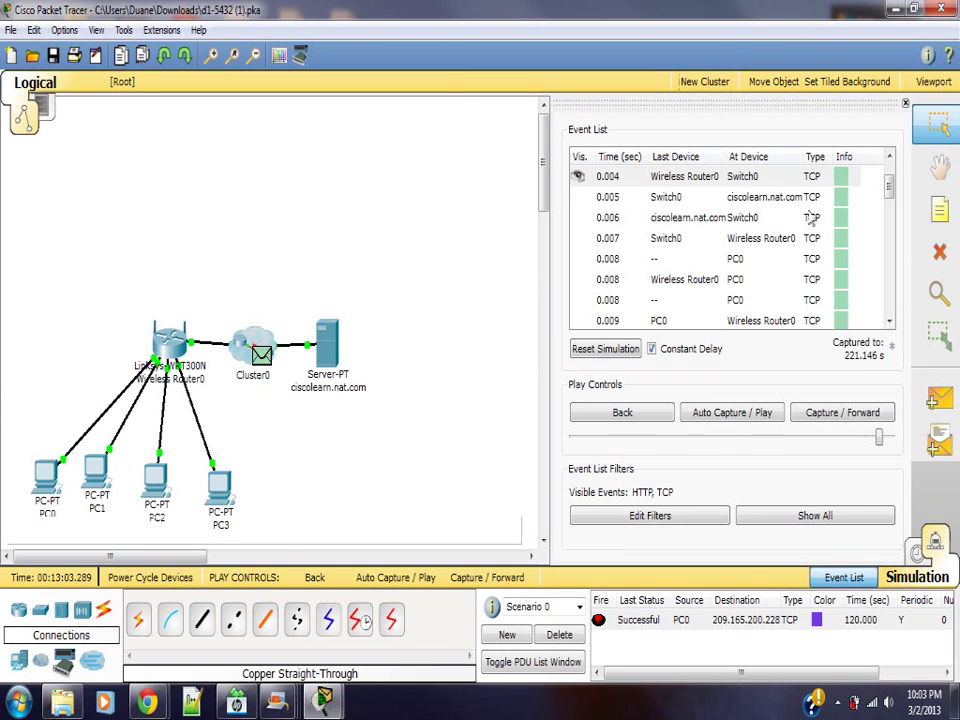
# Compare the server's inbound request with its outbound reply 209.165.200.228→209.165.200.227, ports 80→1000.
pyautogui.click(768, 200)
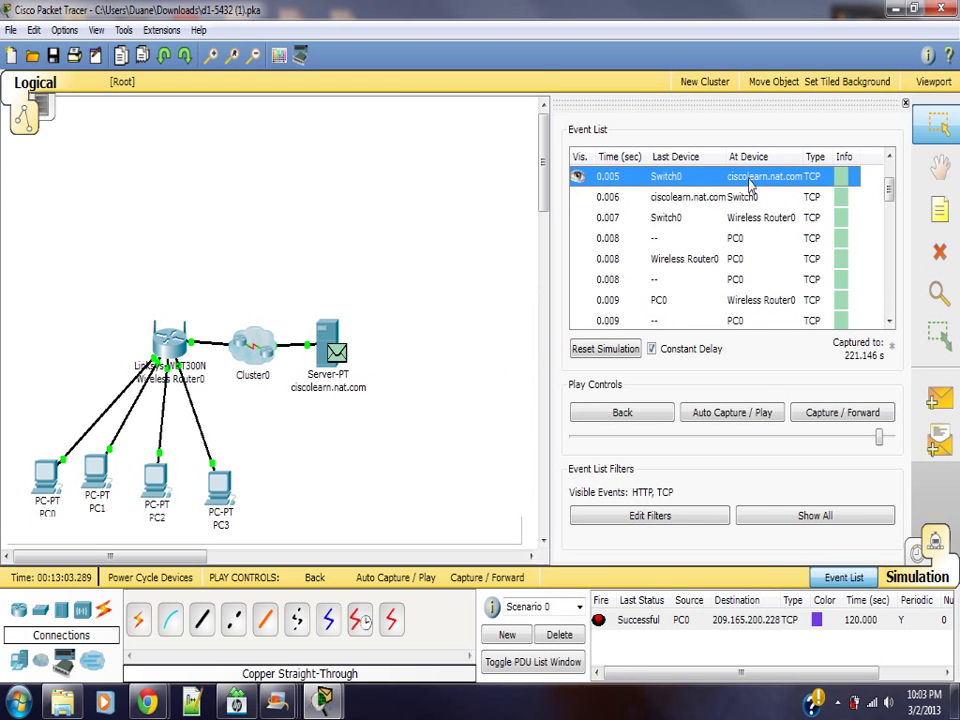
pyautogui.click(337, 355)
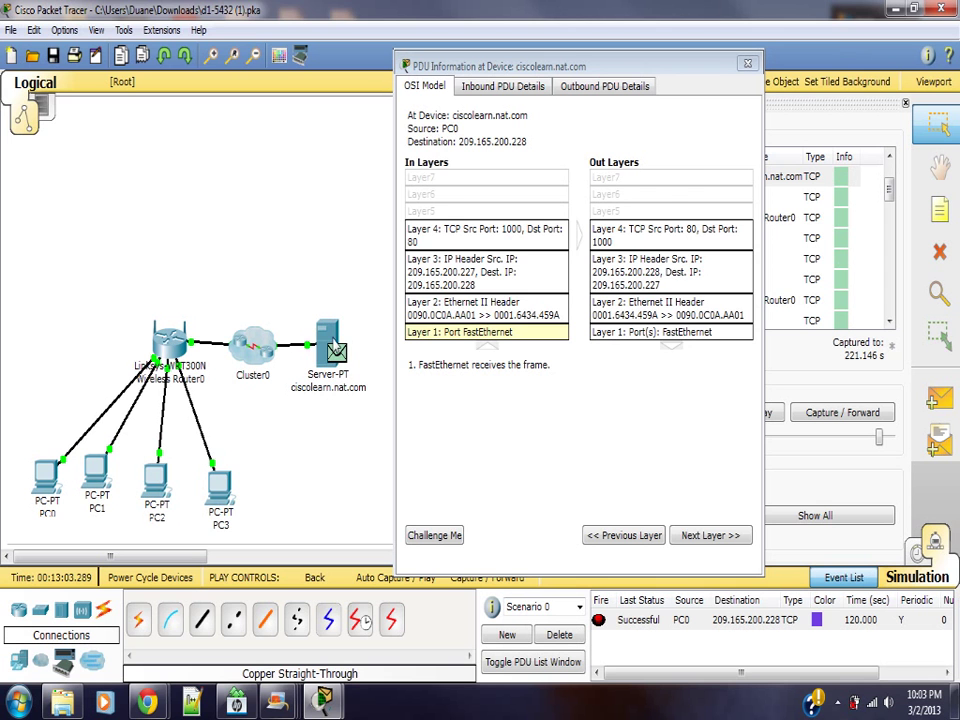
pyautogui.click(505, 88)
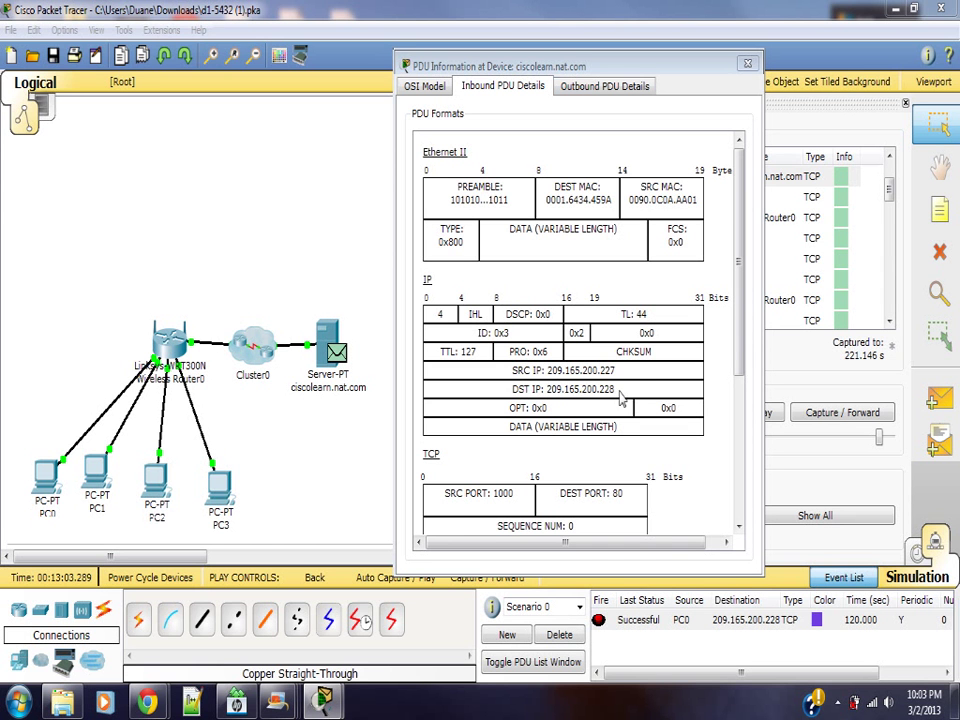
pyautogui.click(606, 86)
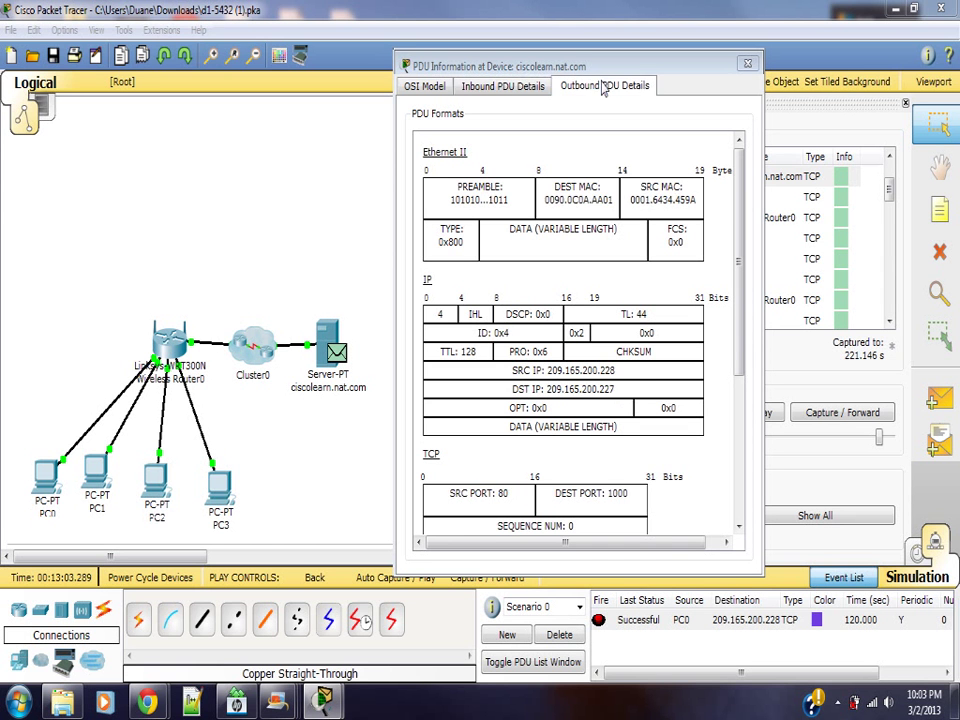
pyautogui.click(519, 89)
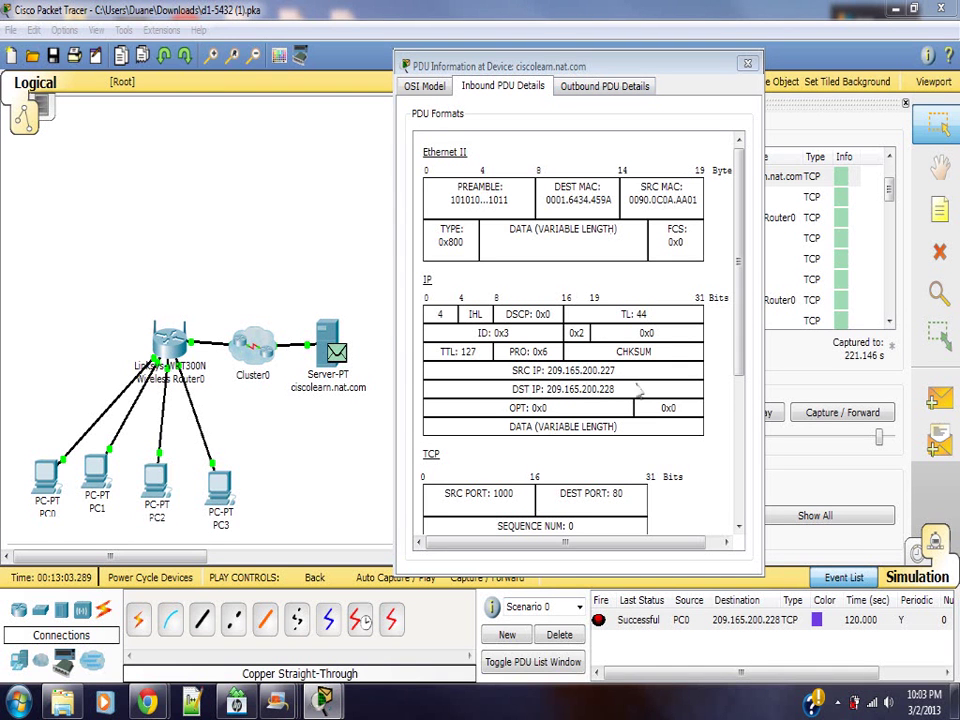
pyautogui.click(590, 87)
pyautogui.click(505, 87)
pyautogui.click(594, 88)
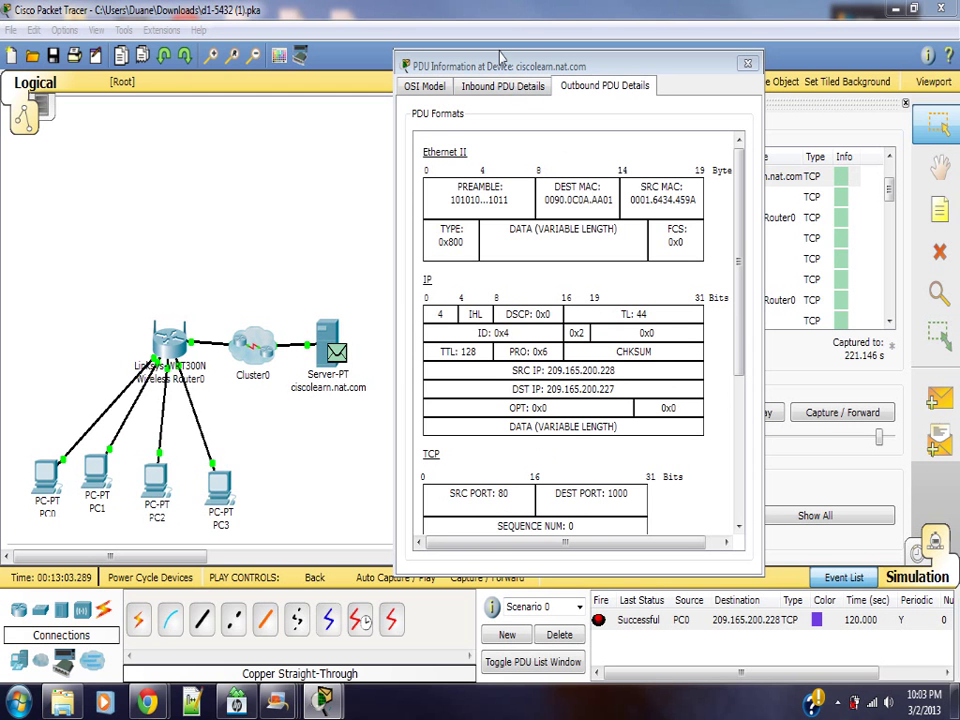
pyautogui.click(503, 86)
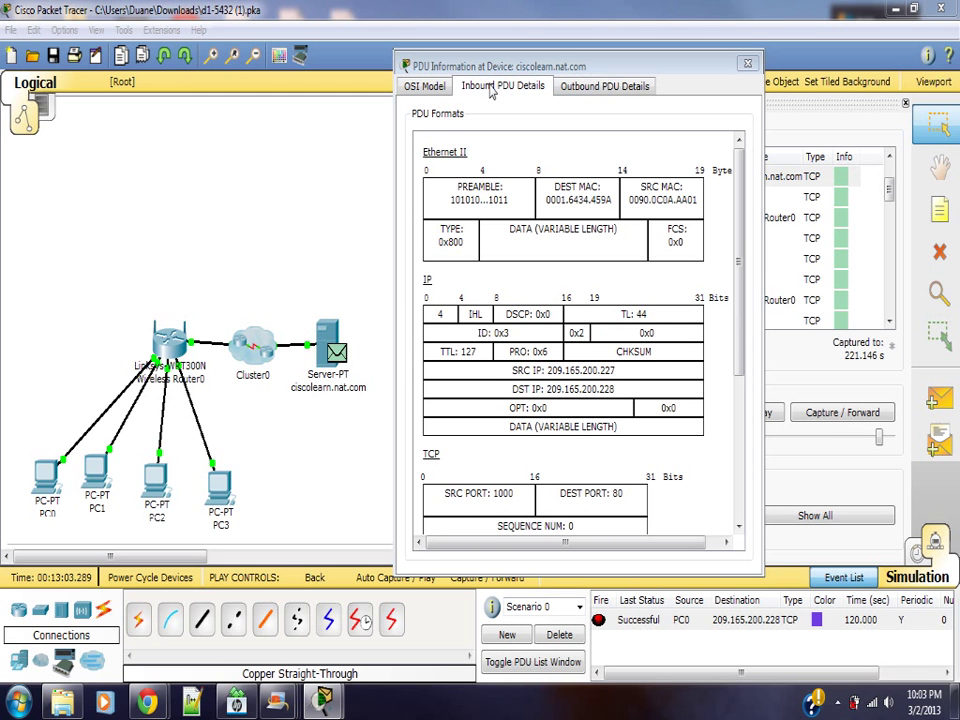
pyautogui.click(590, 88)
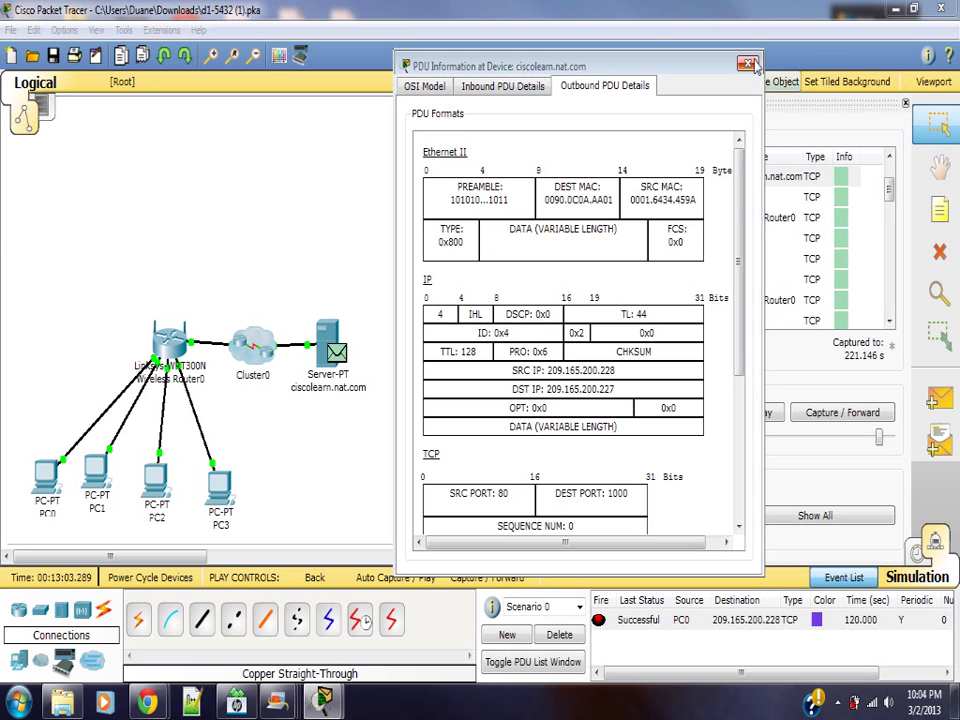
pyautogui.click(748, 65)
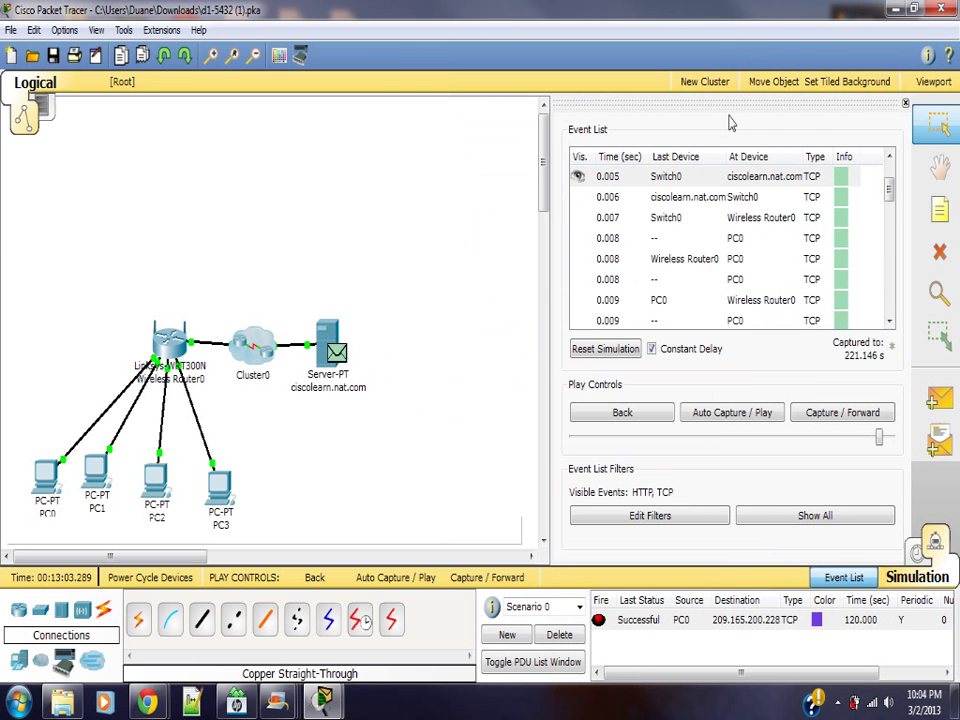
# Step the reply to the 0.006 event and briefly view its details at Switch0.
pyautogui.click(717, 199)
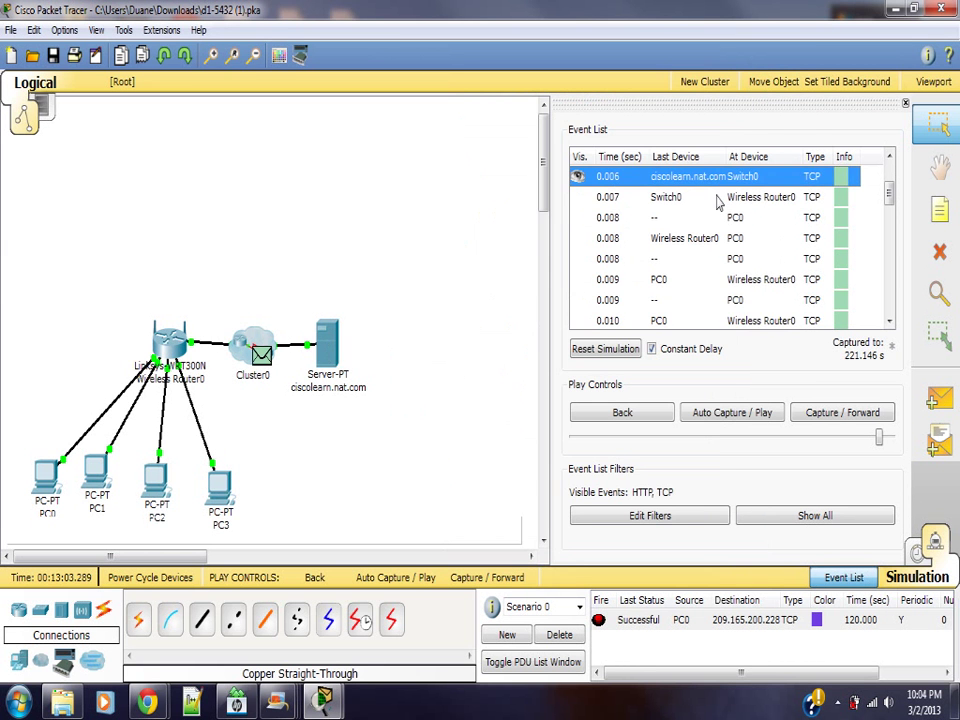
pyautogui.click(262, 357)
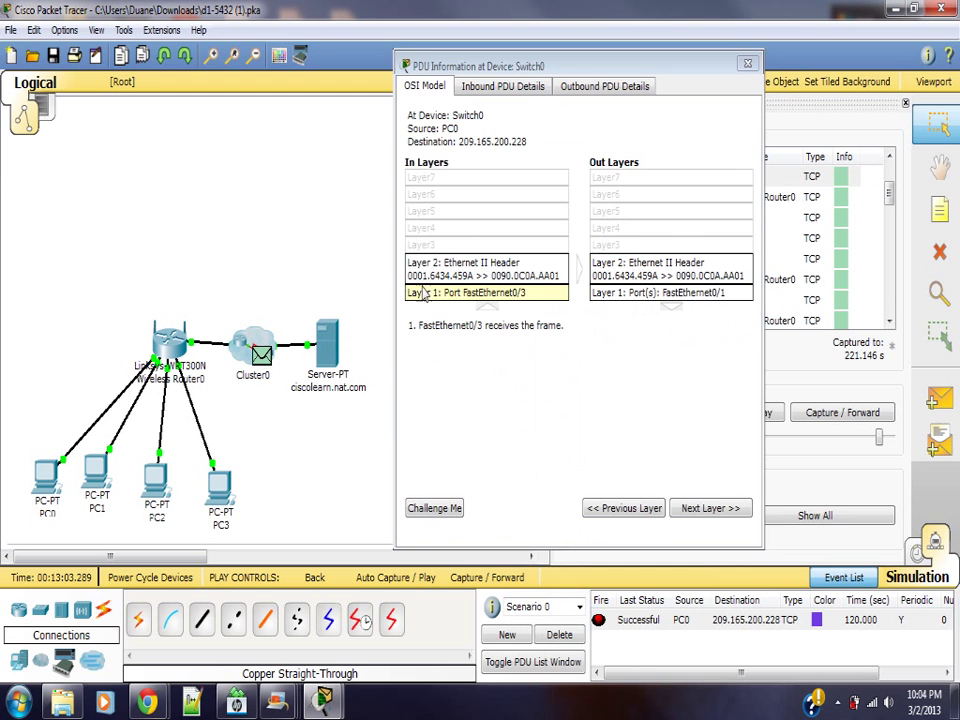
pyautogui.click(748, 65)
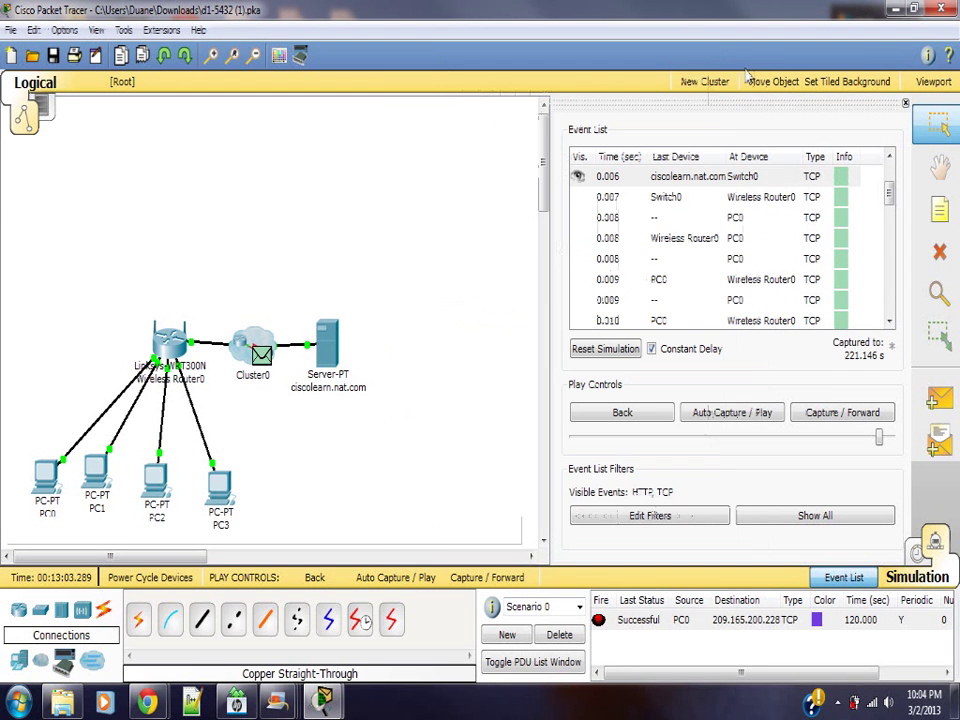
# Check the 0.007 router event's headers showing destination translated back to 192.168.1.100, port 1000.
pyautogui.click(671, 199)
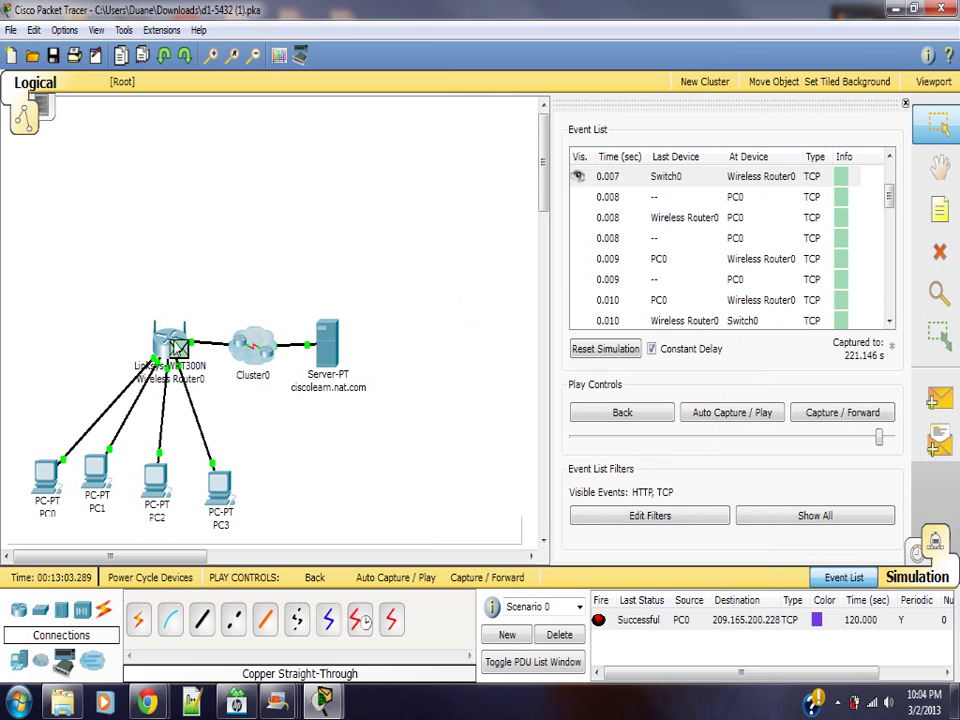
pyautogui.click(178, 347)
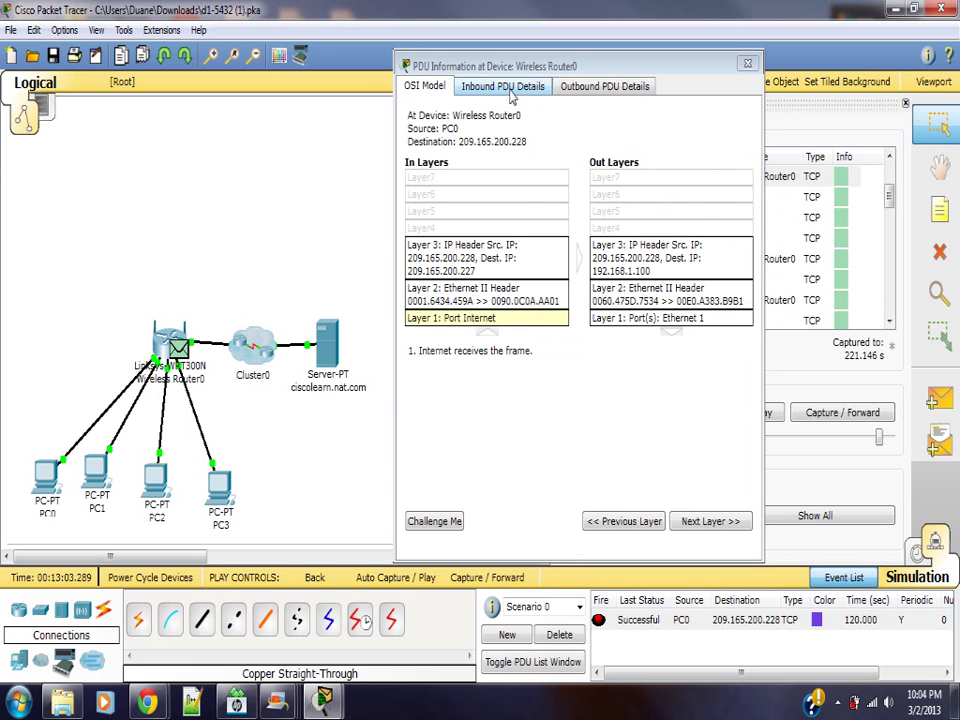
pyautogui.click(509, 88)
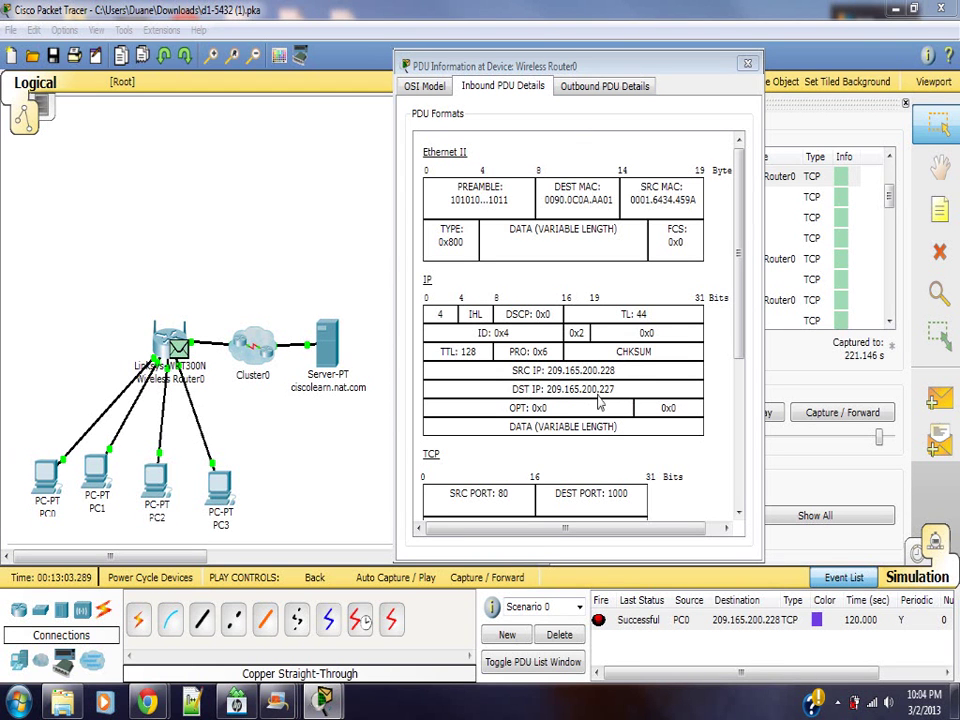
pyautogui.click(590, 90)
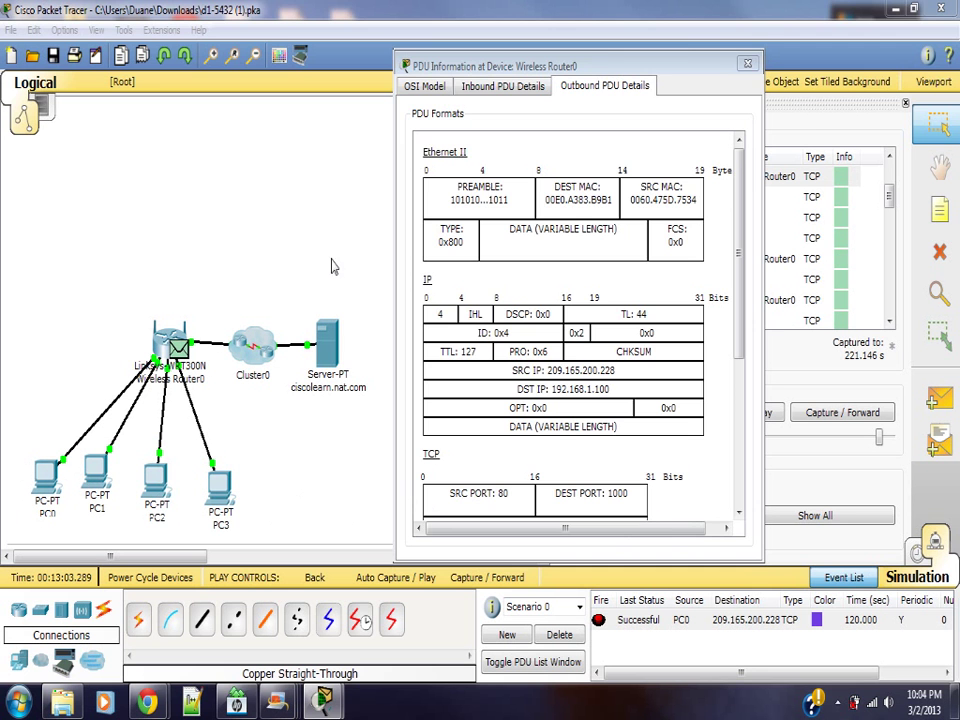
pyautogui.click(746, 63)
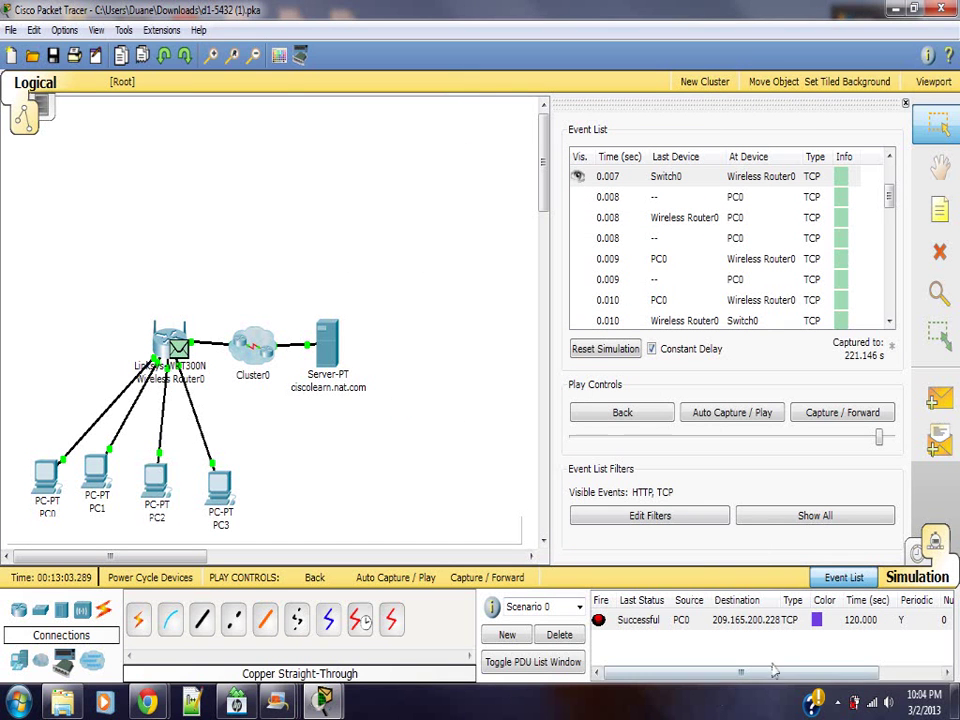
pyautogui.click(836, 703)
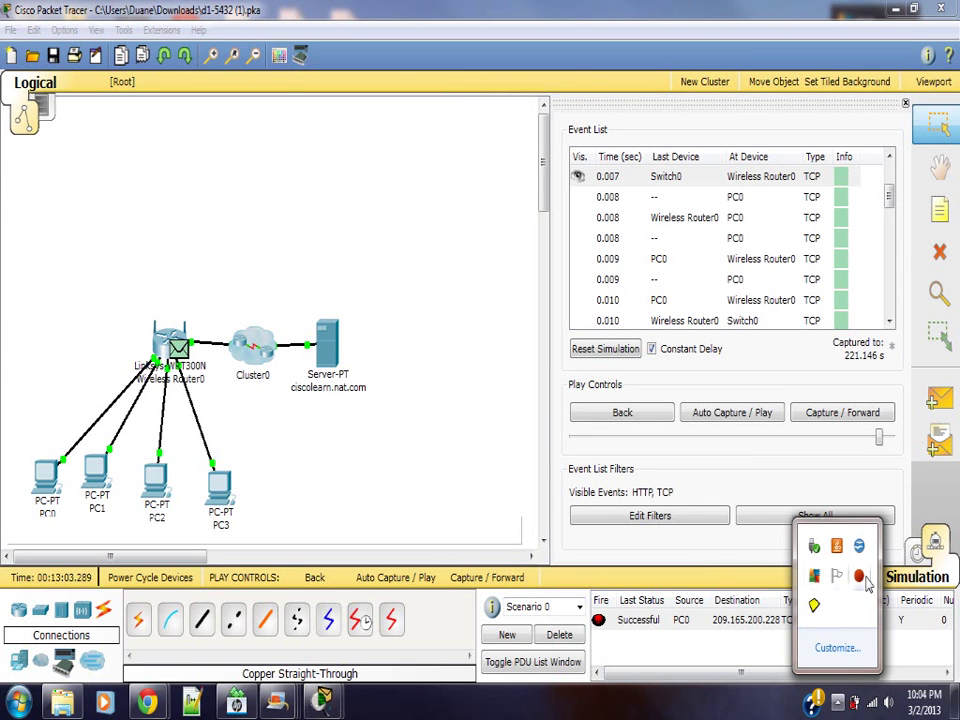